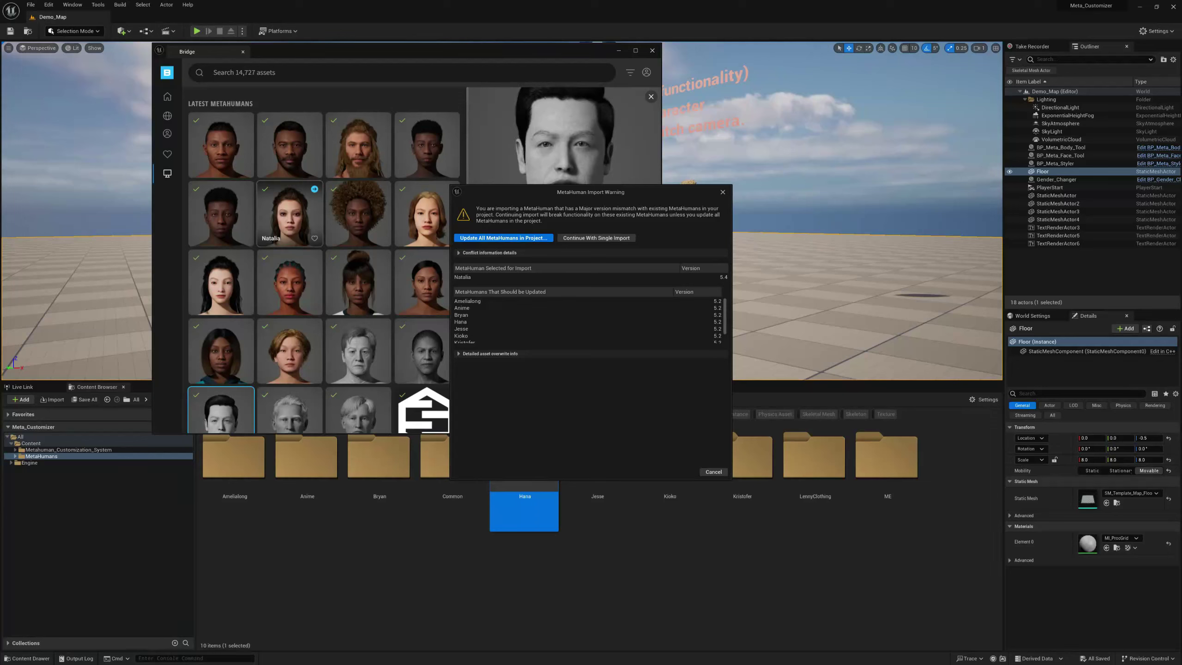
Cancel the mismatched MetaHuman import in Quixel Bridge.
scroll(589, 322, down, 1)
scroll(589, 322, up, 1)
click(717, 472)
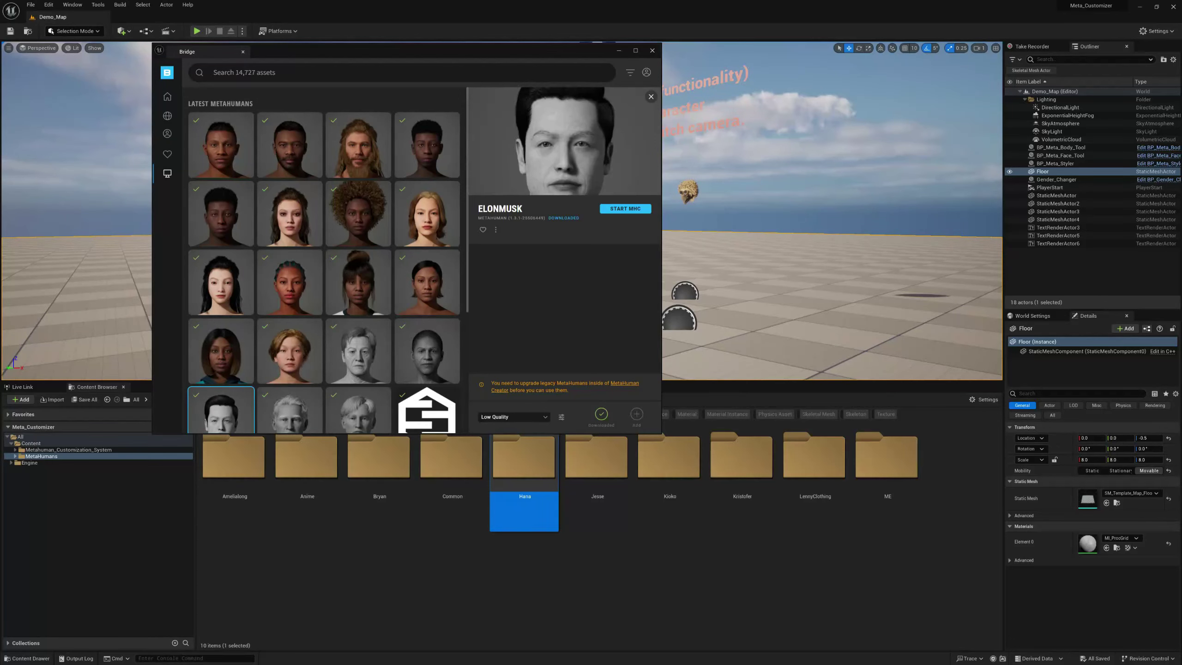
Add the Vivian MetaHuman to the project's MetaHumans folder and close Bridge.
scroll(359, 282, down, 3)
scroll(358, 282, up, 3)
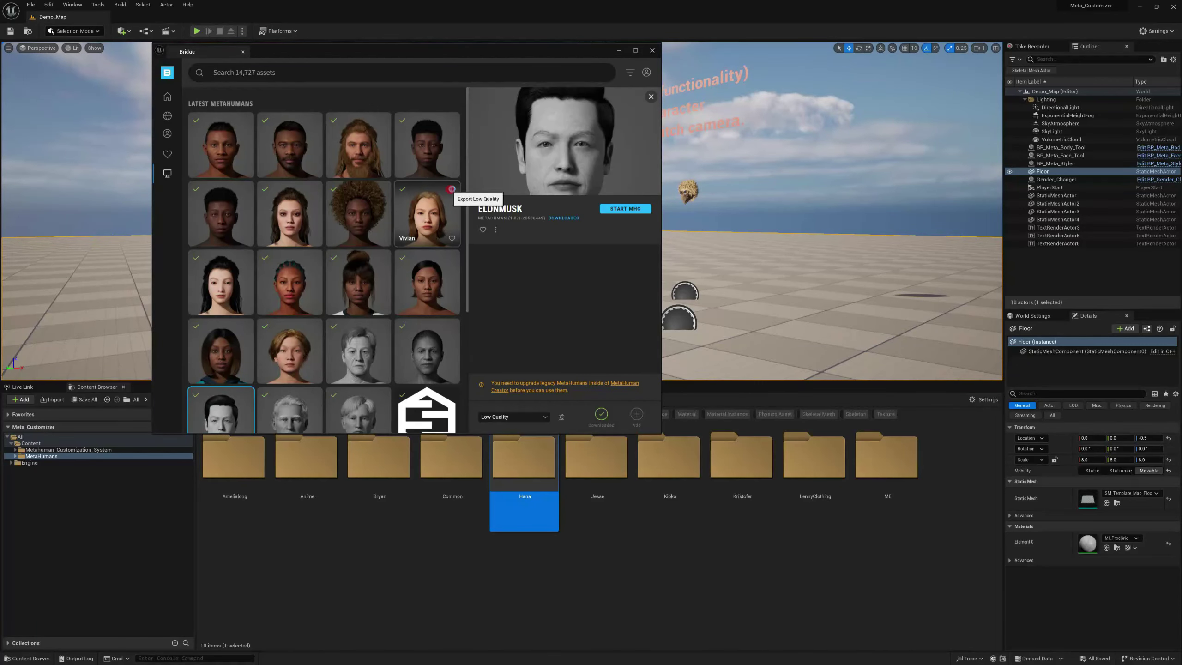
click(451, 188)
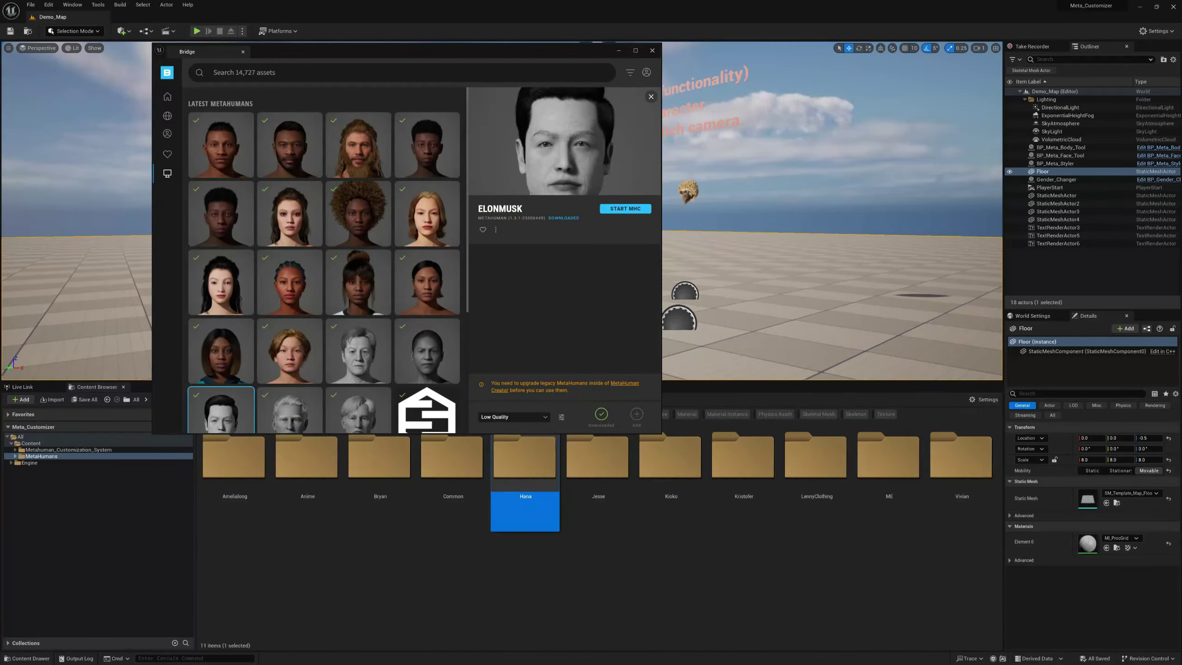
click(652, 51)
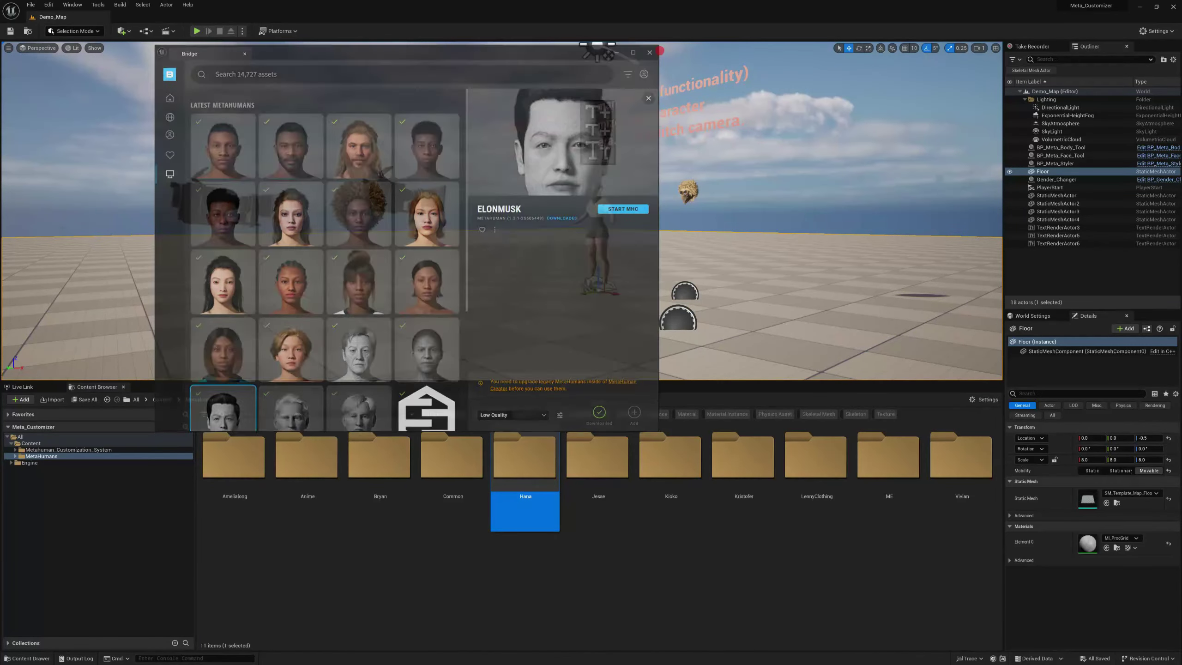
click(743, 459)
right_drag(503, 209, 481, 215)
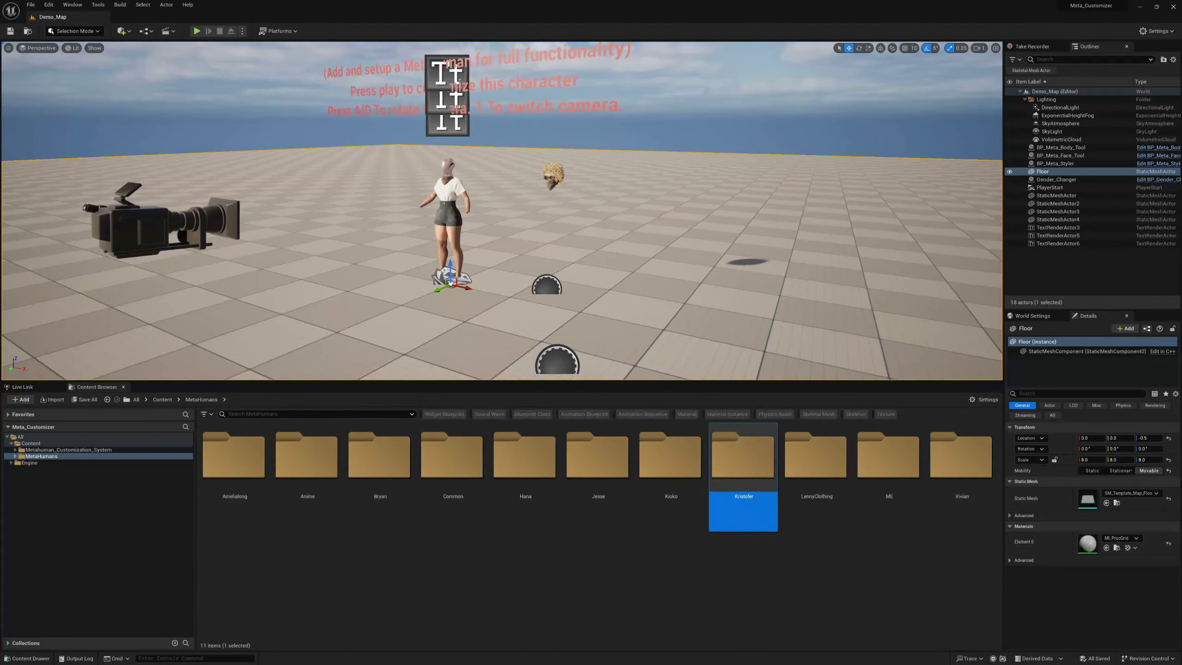
Open BP_Hana from the Hana folder and bring its Female_Faces group into view.
double_click(528, 473)
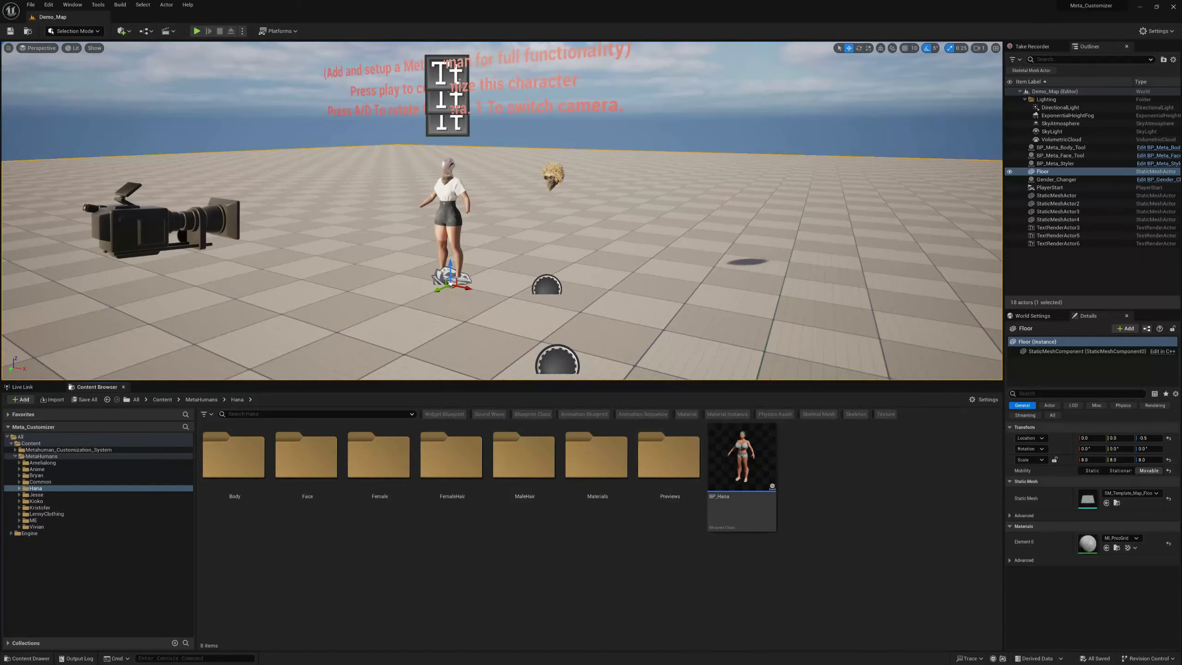
click(731, 459)
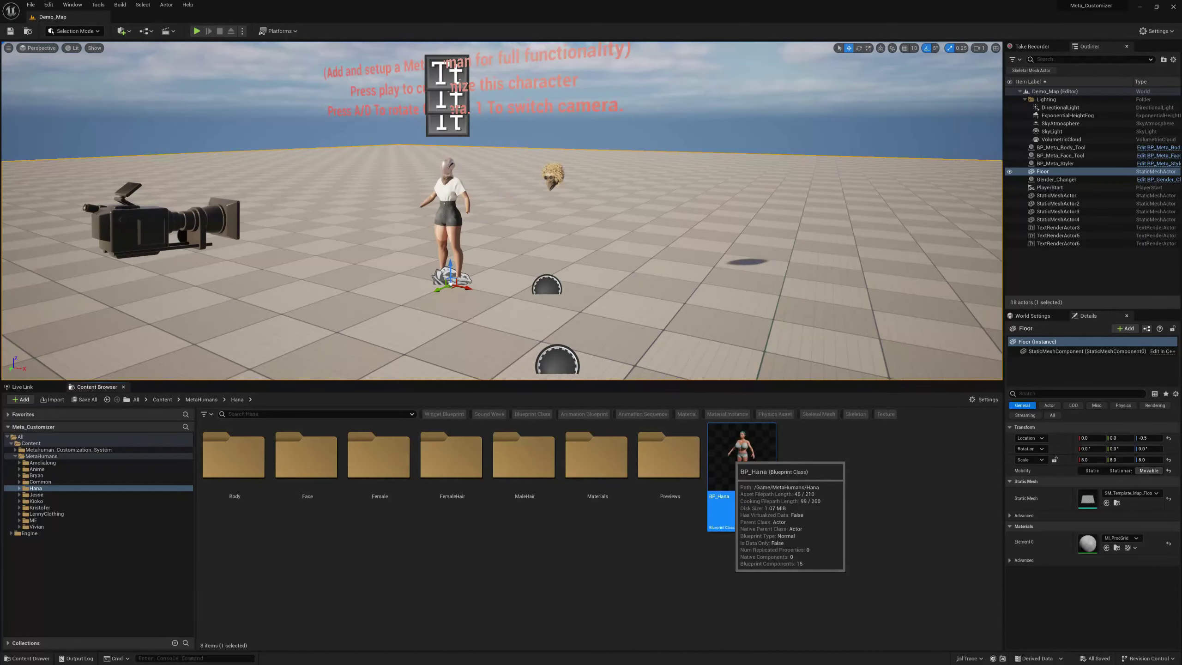
double_click(733, 459)
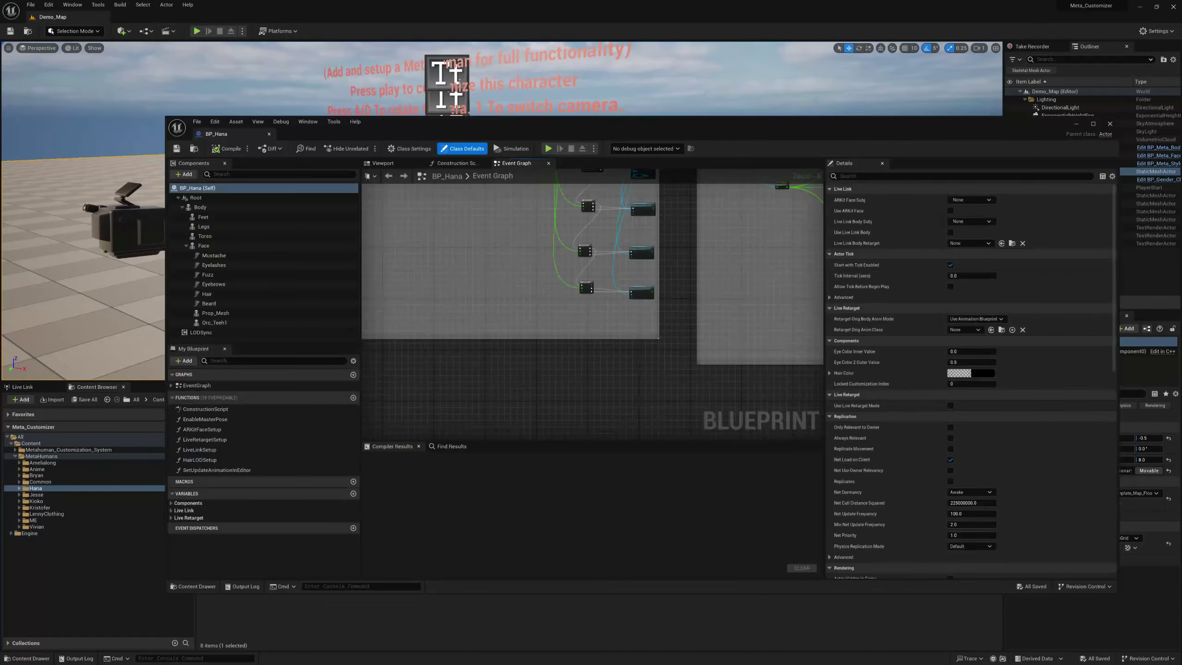
scroll(579, 385, up, 7)
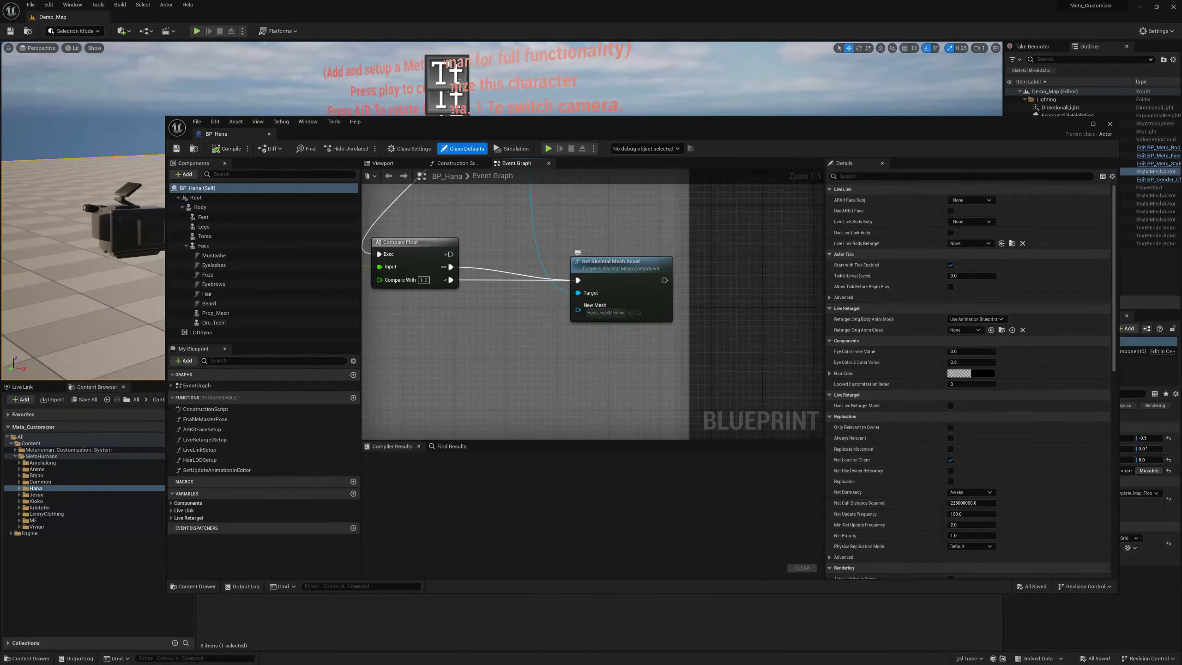
scroll(579, 385, down, 12)
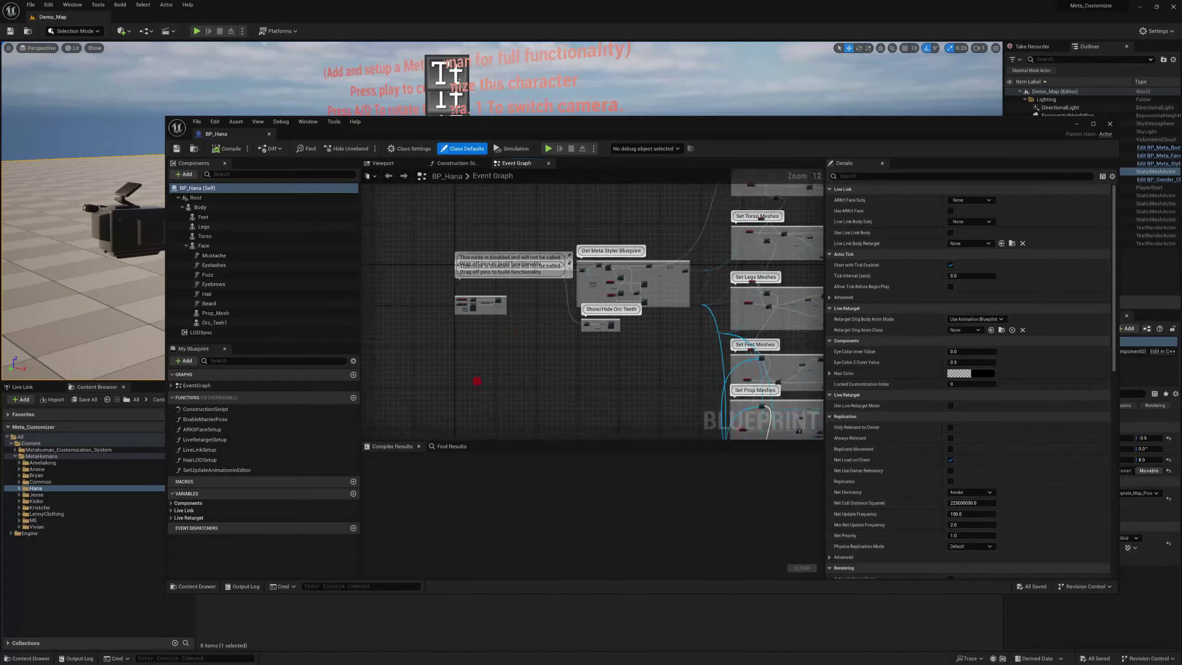
right_drag(698, 280, 644, 342)
scroll(581, 259, up, 10)
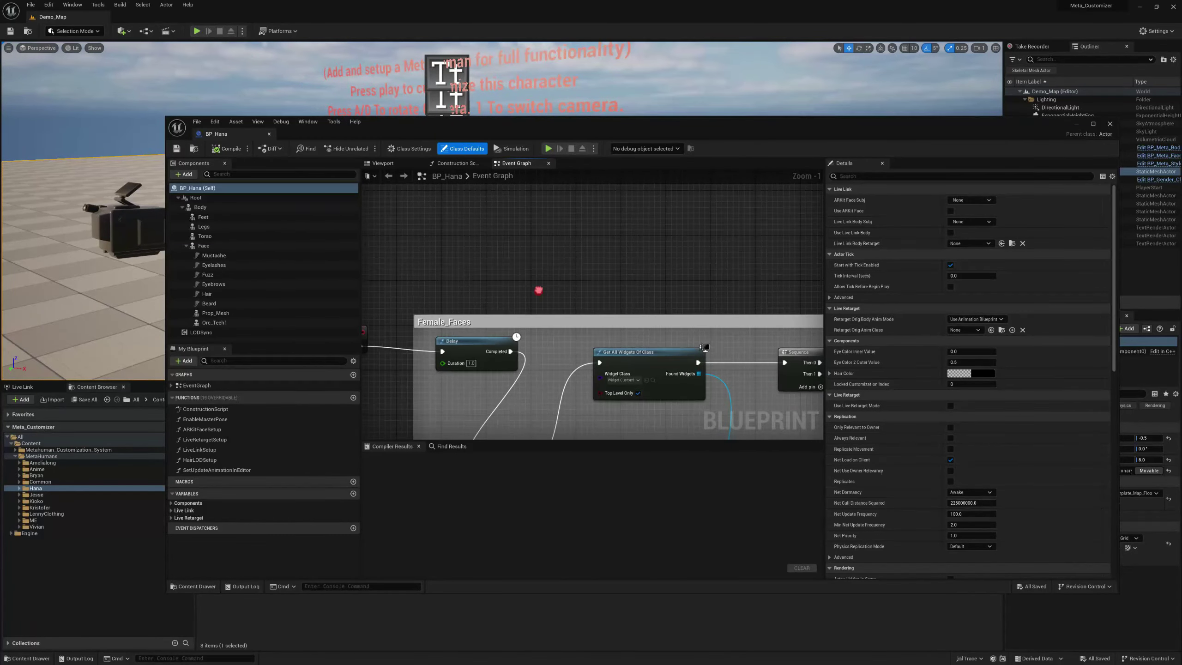
scroll(582, 280, down, 10)
click(452, 446)
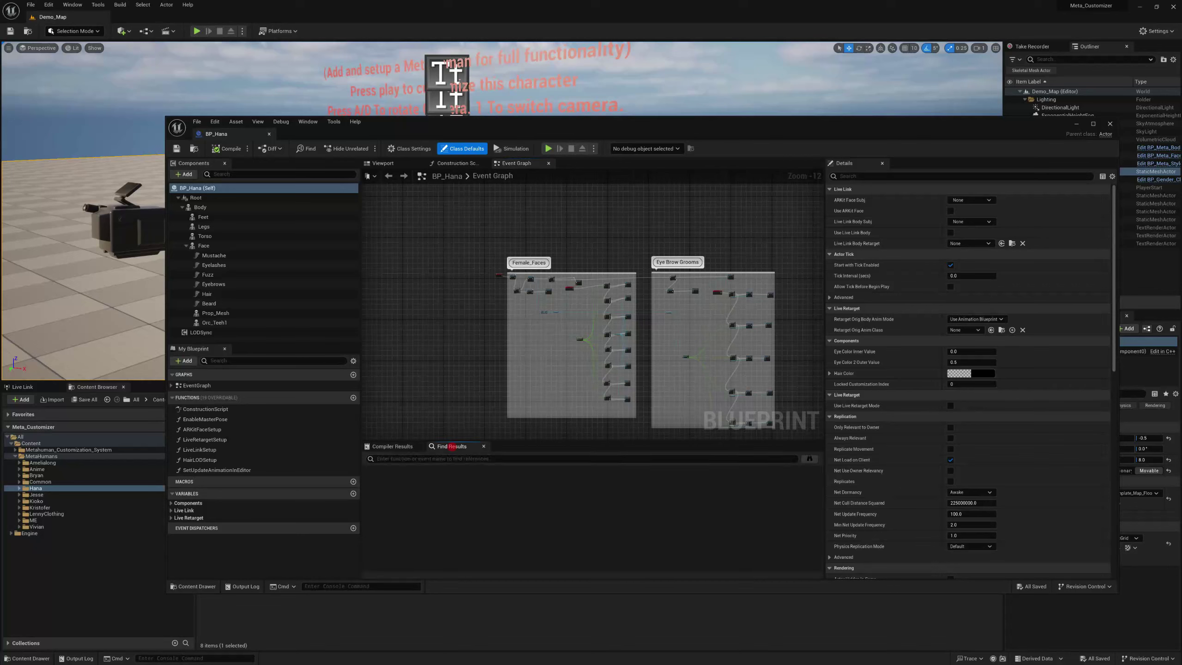
scroll(484, 298, up, 10)
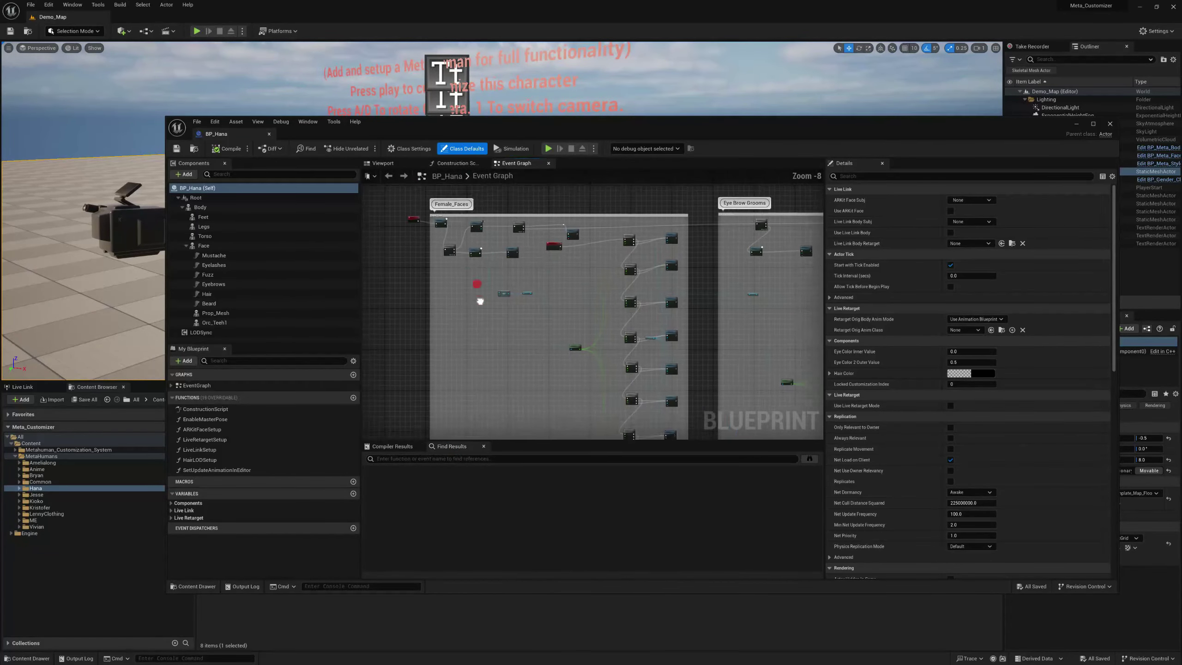
right_drag(484, 297, 440, 345)
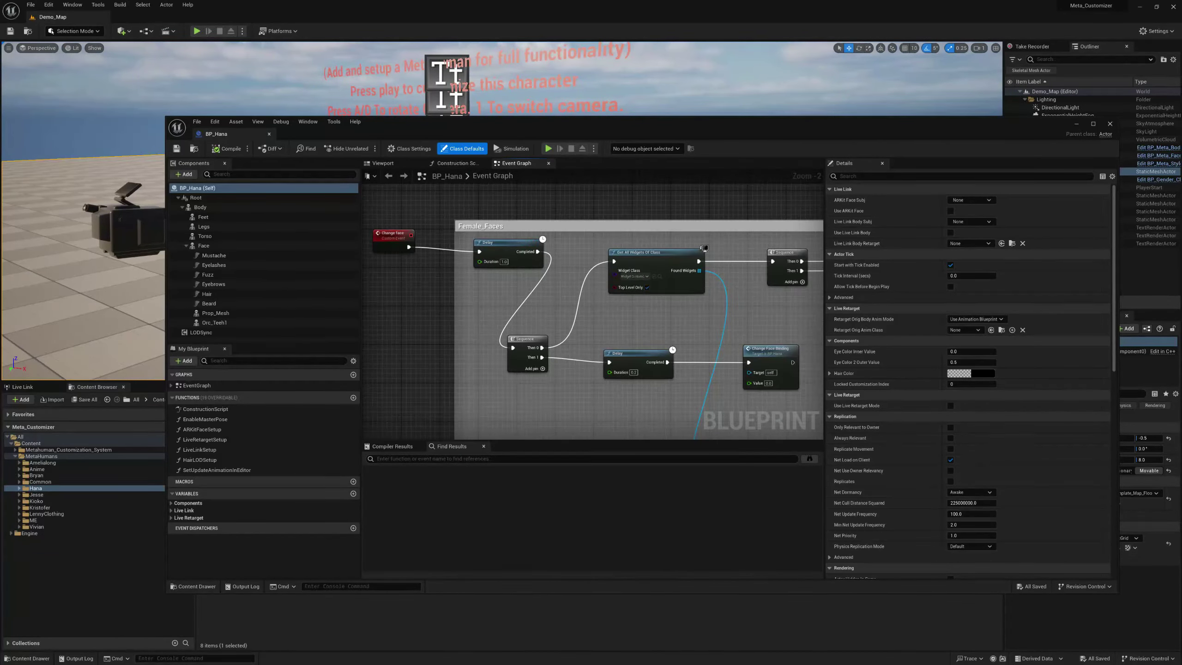
Search the graph for 'change' and jump to the Change face event.
key(ctrl+f)
text(change)
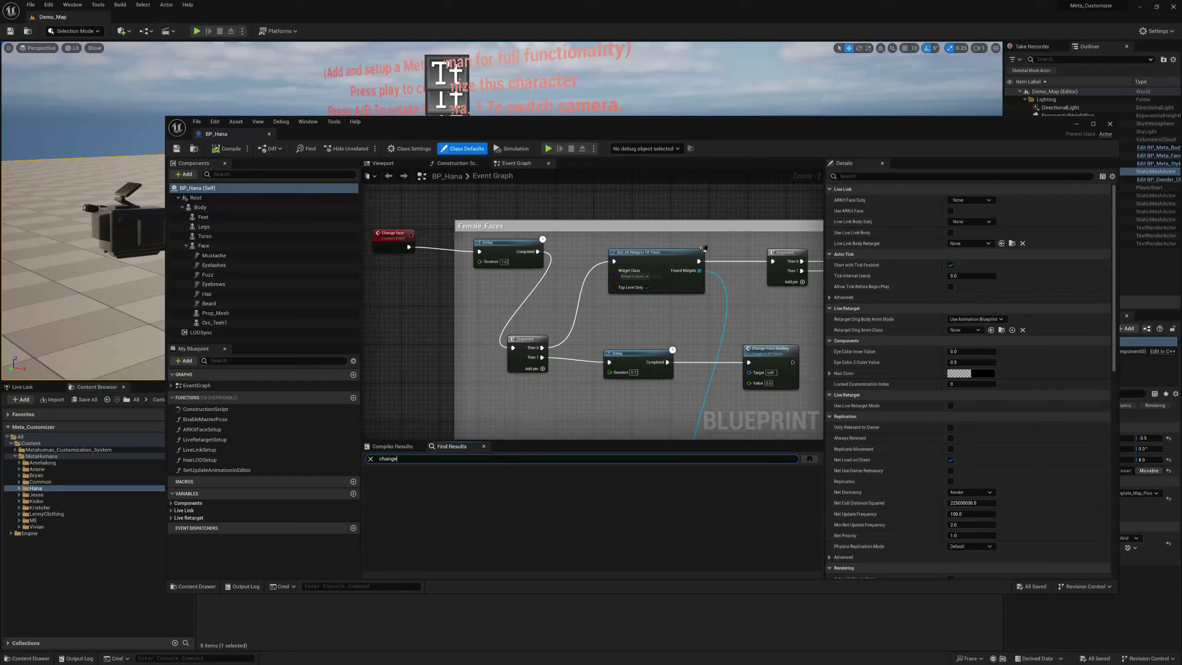
key(Return)
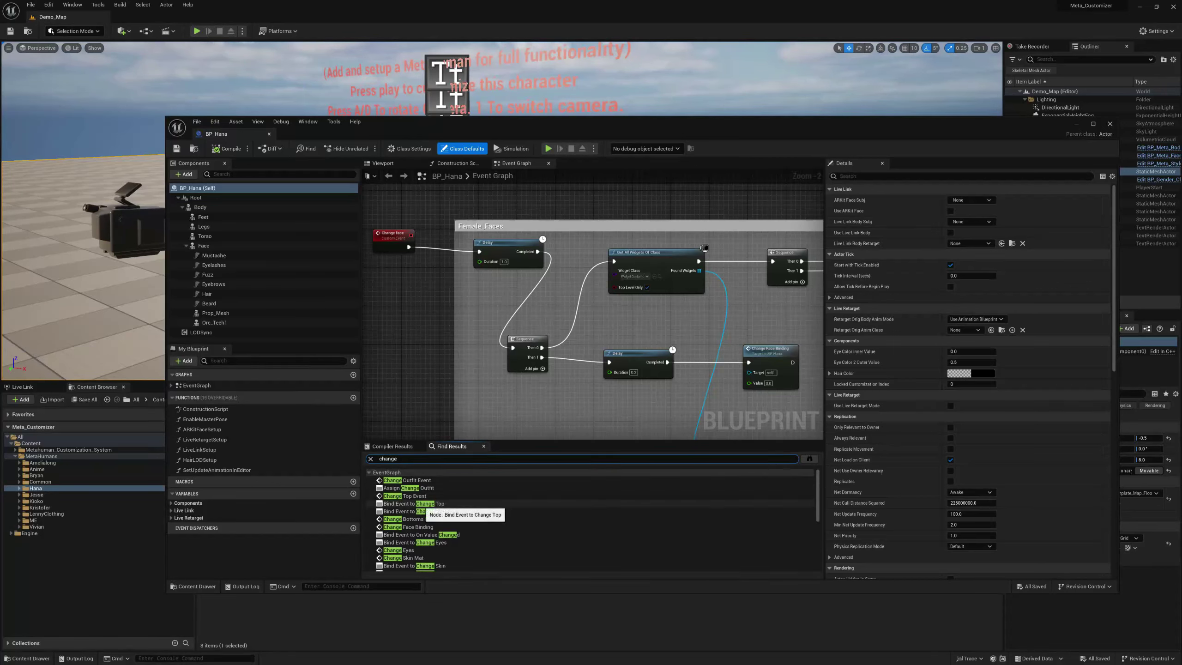
scroll(433, 521, down, 4)
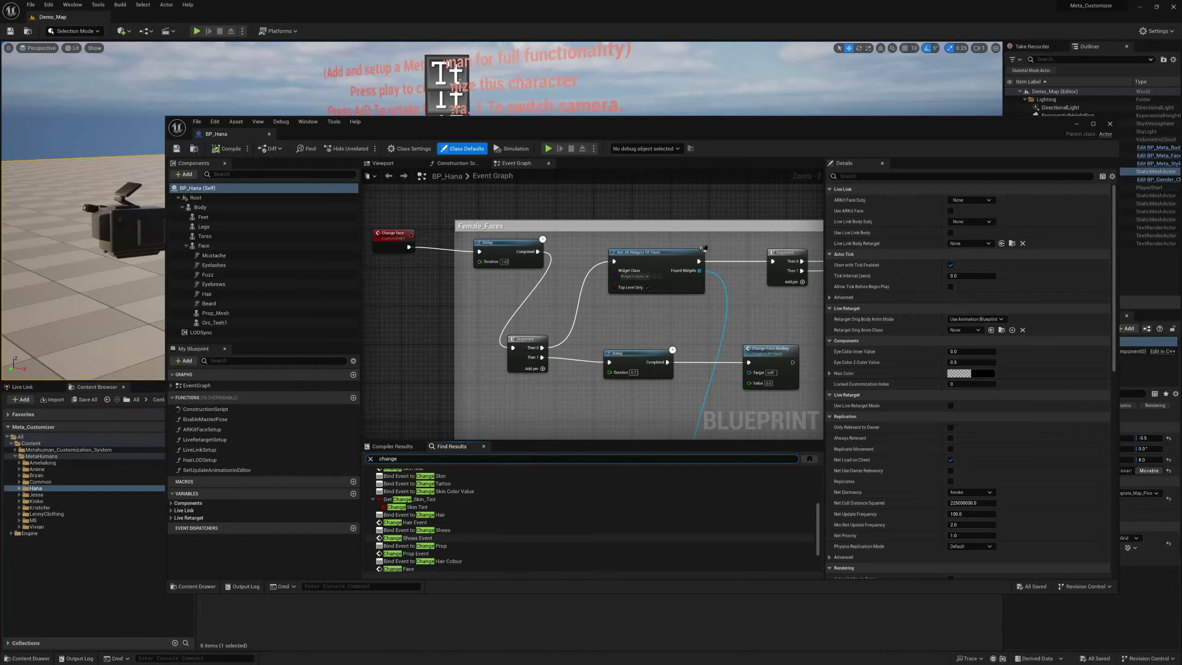
scroll(433, 526, down, 1)
double_click(399, 543)
drag(466, 134, 419, 36)
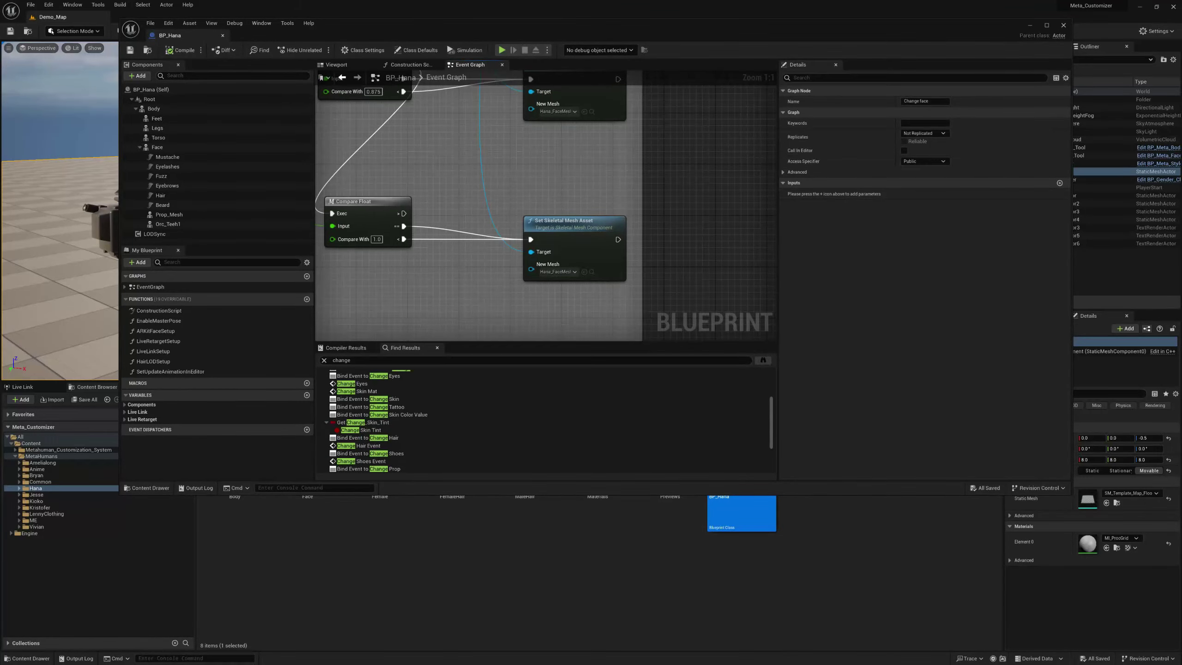
Switch the Set Skeletal Mesh Asset node's New Mesh from Hana_FaceMesh to Vivian_FaceMesh.
right_drag(610, 252, 600, 217)
click(514, 228)
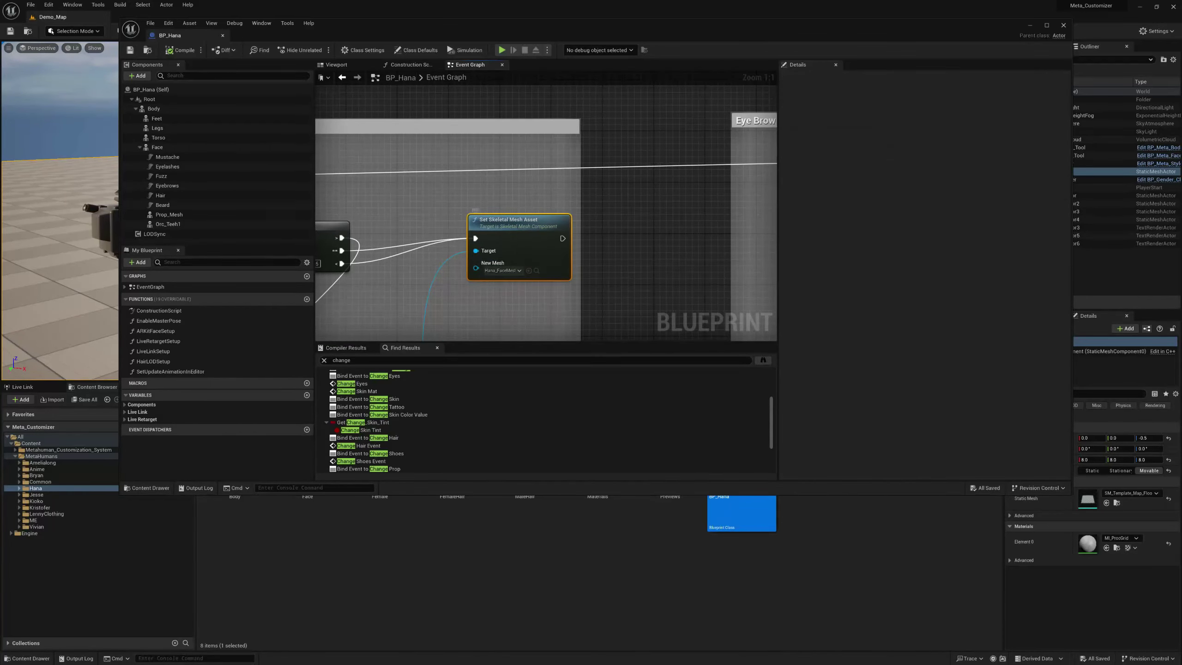
right_drag(595, 300, 674, 201)
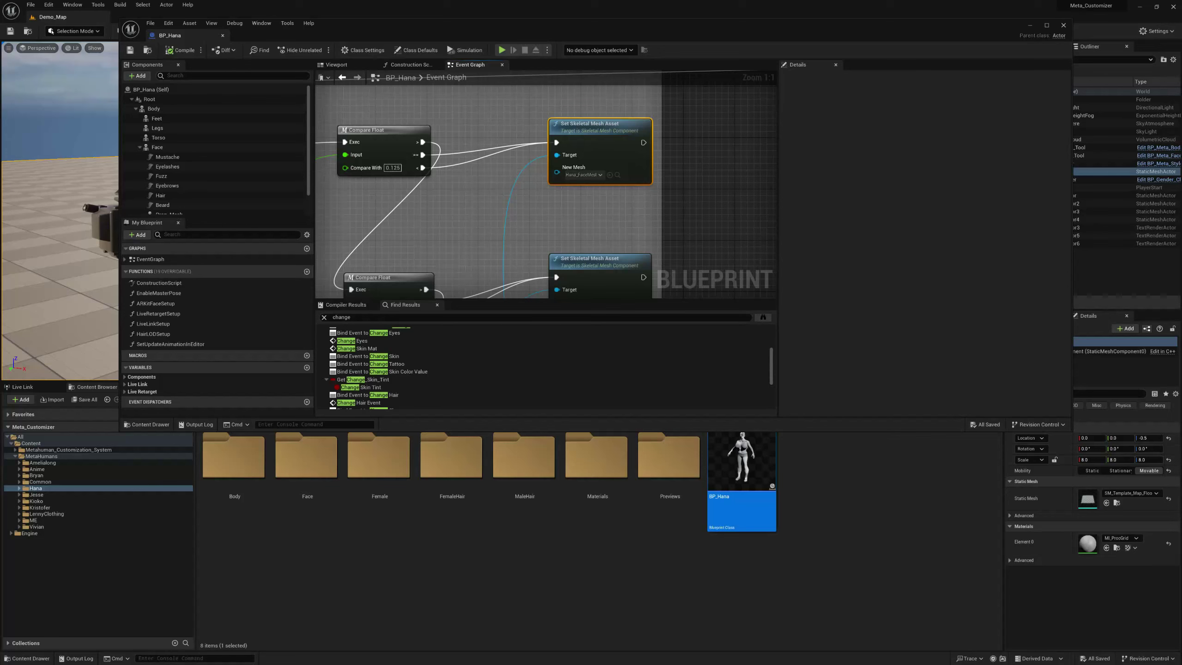
right_drag(501, 232, 479, 155)
click(579, 202)
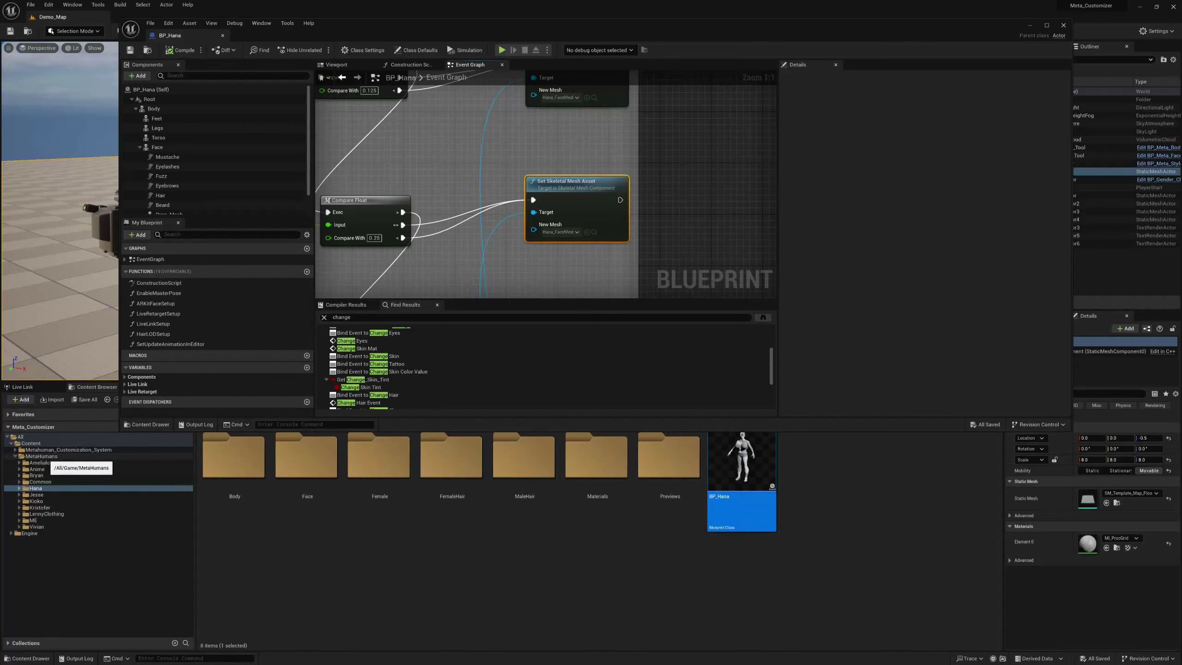
click(42, 462)
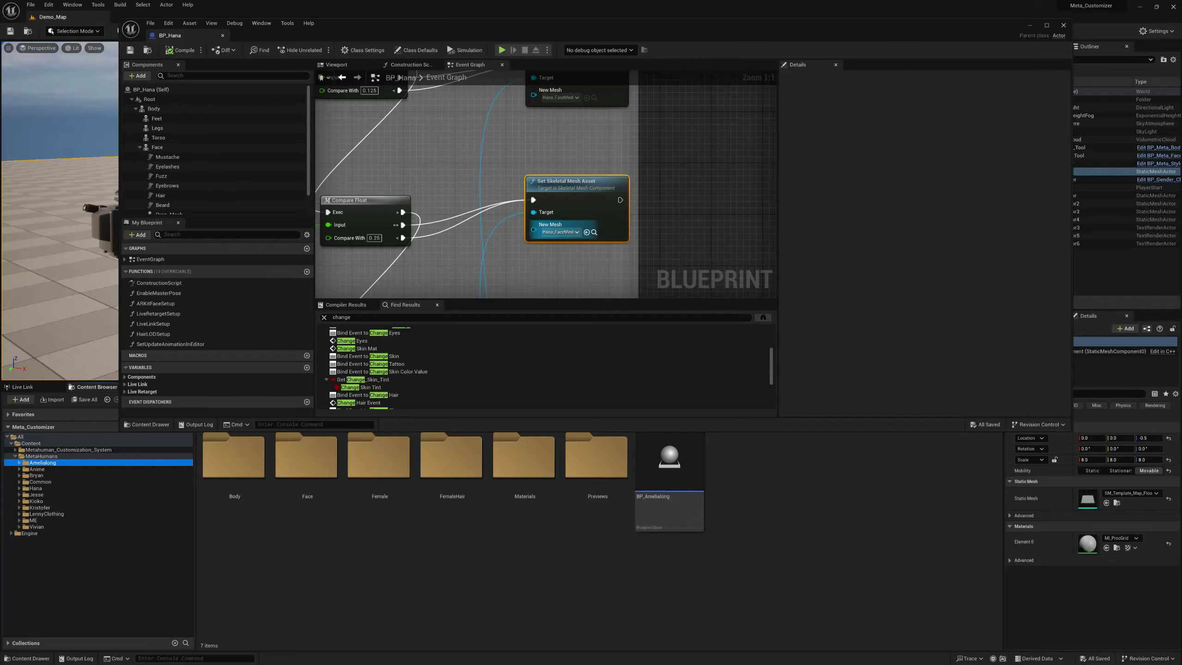
click(559, 232)
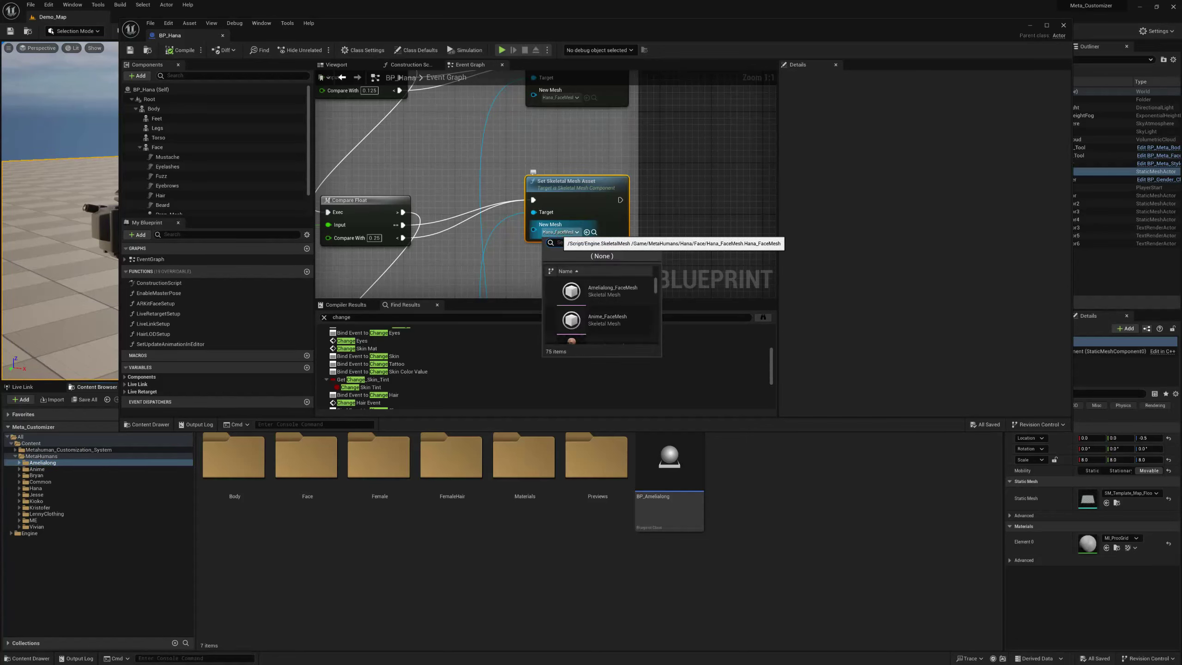
text(vivia)
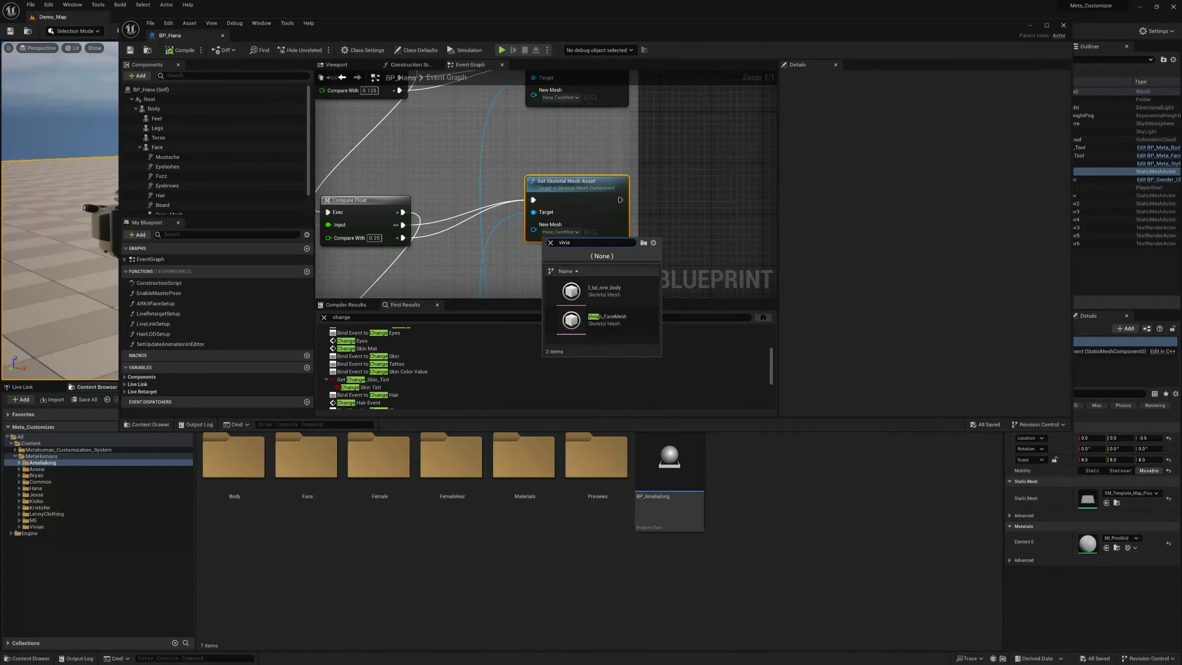
click(590, 323)
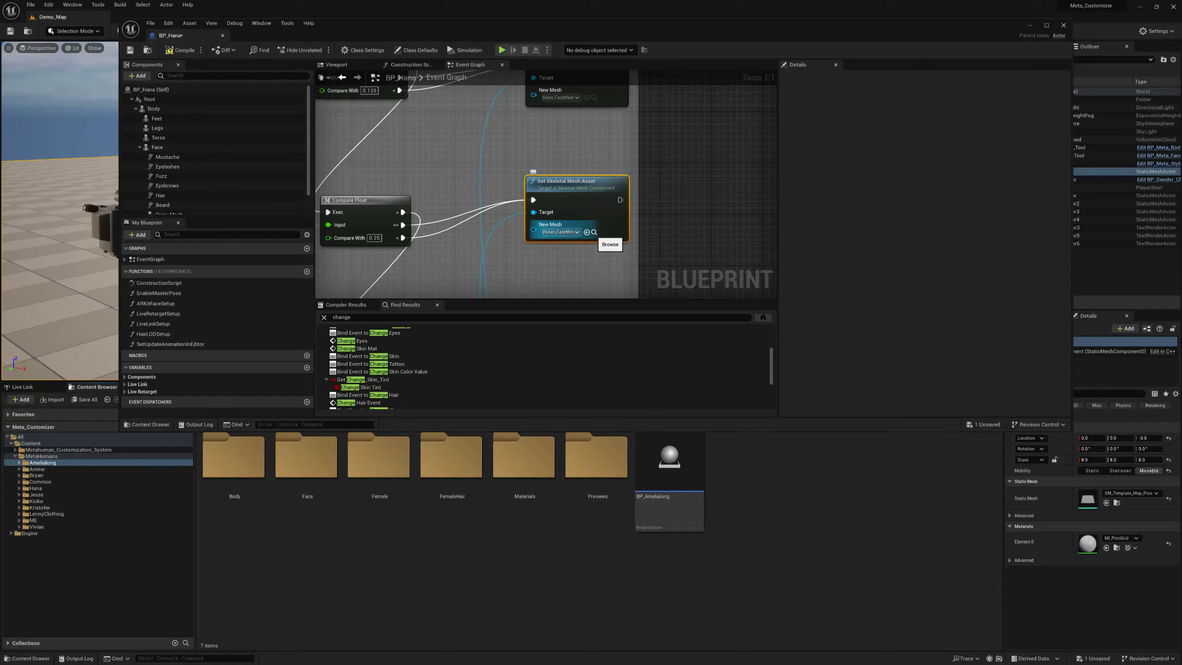
Launch MouseHighlight, change the Mouse Highlight Size from 30 to 15, and close it.
key(super)
text(mous)
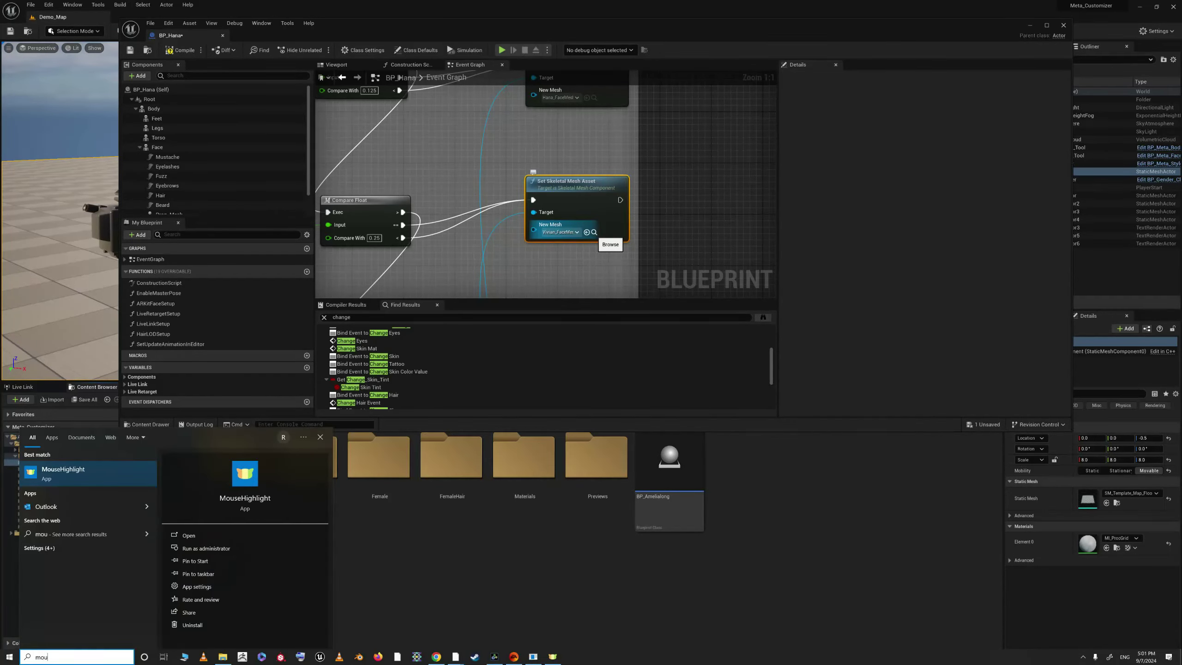
click(594, 232)
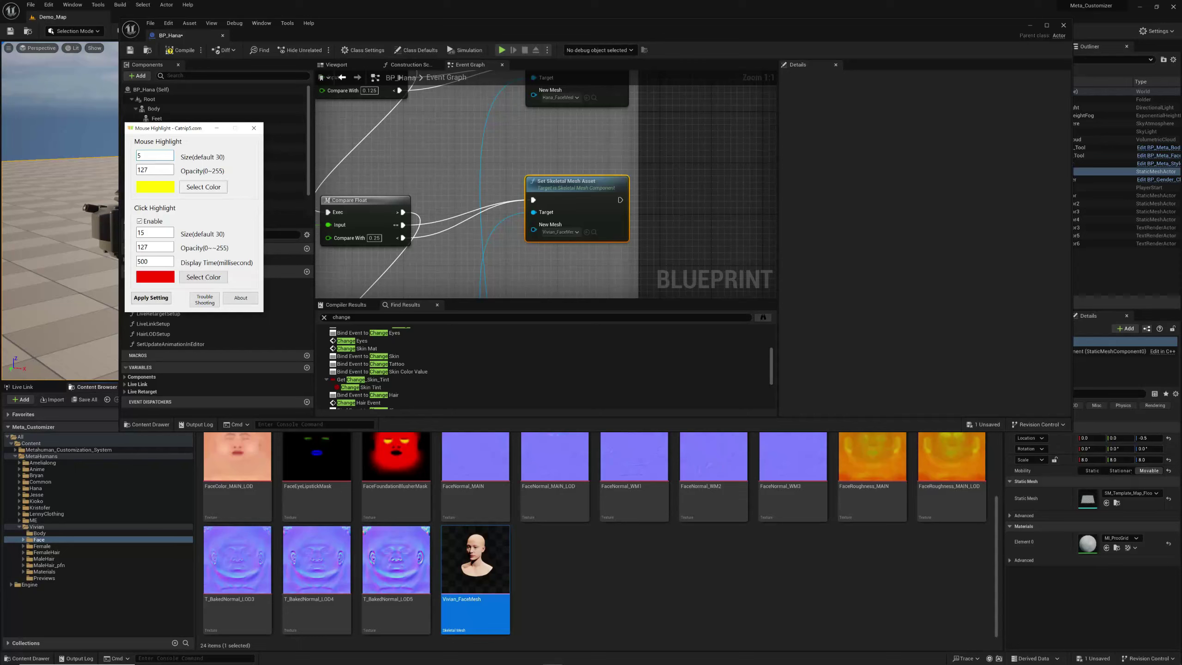
double_click(139, 155)
text(30)
drag(181, 128, 141, 89)
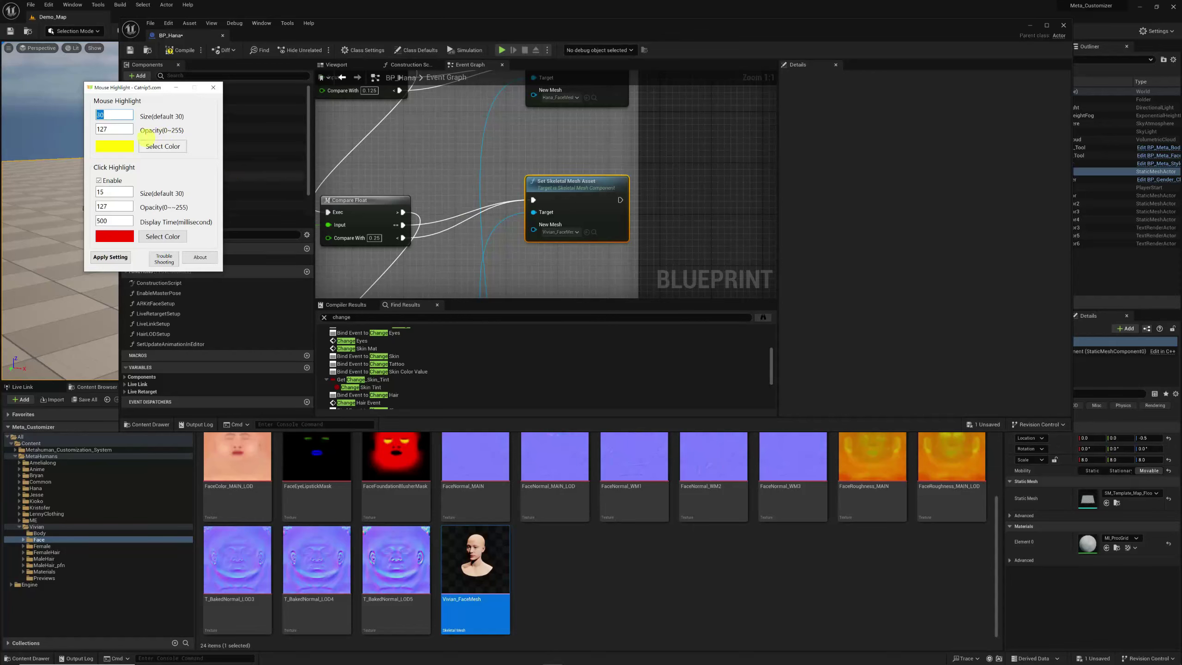
double_click(116, 115)
text(15)
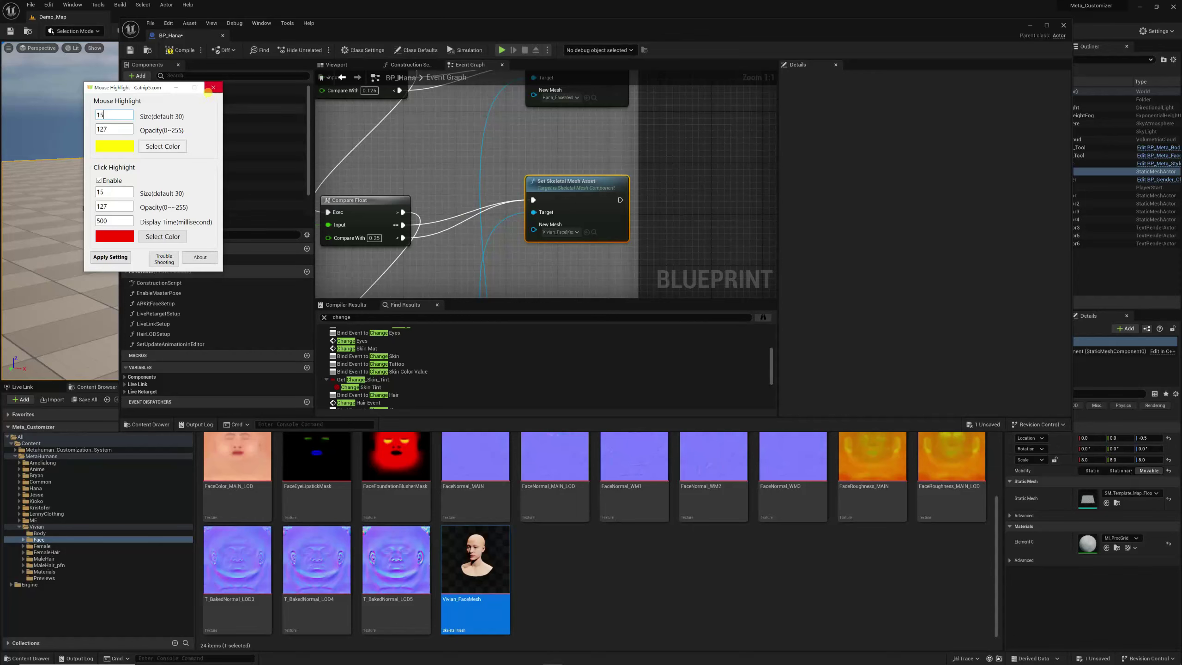
key(alt+F4)
key(super)
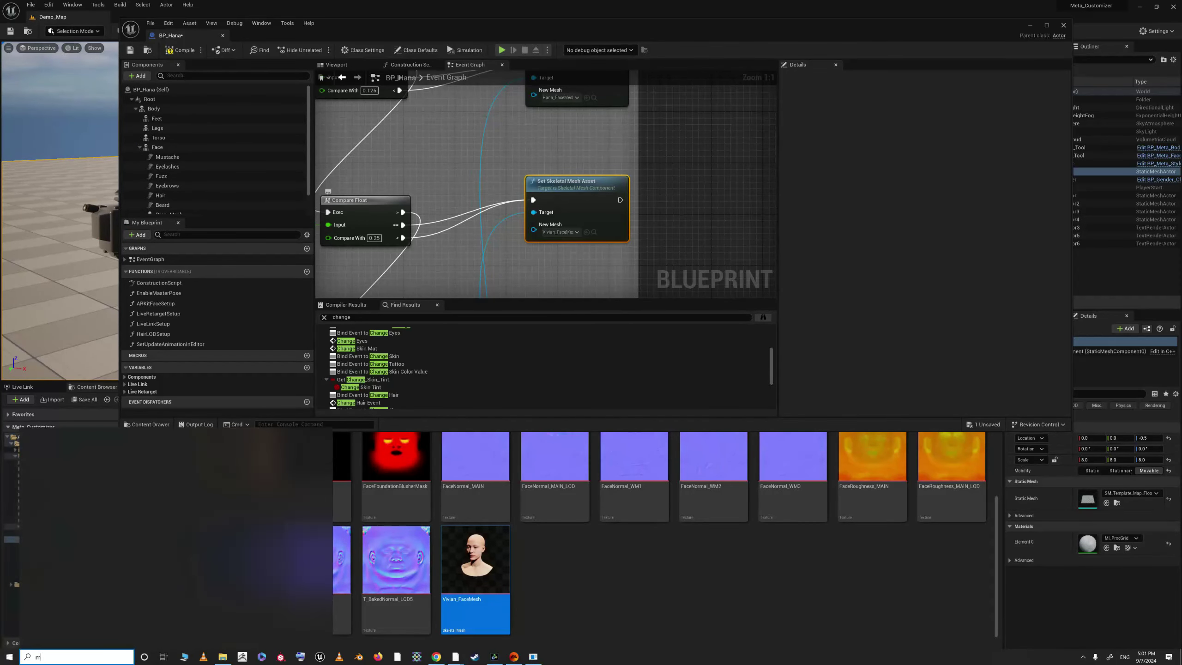
key(Escape)
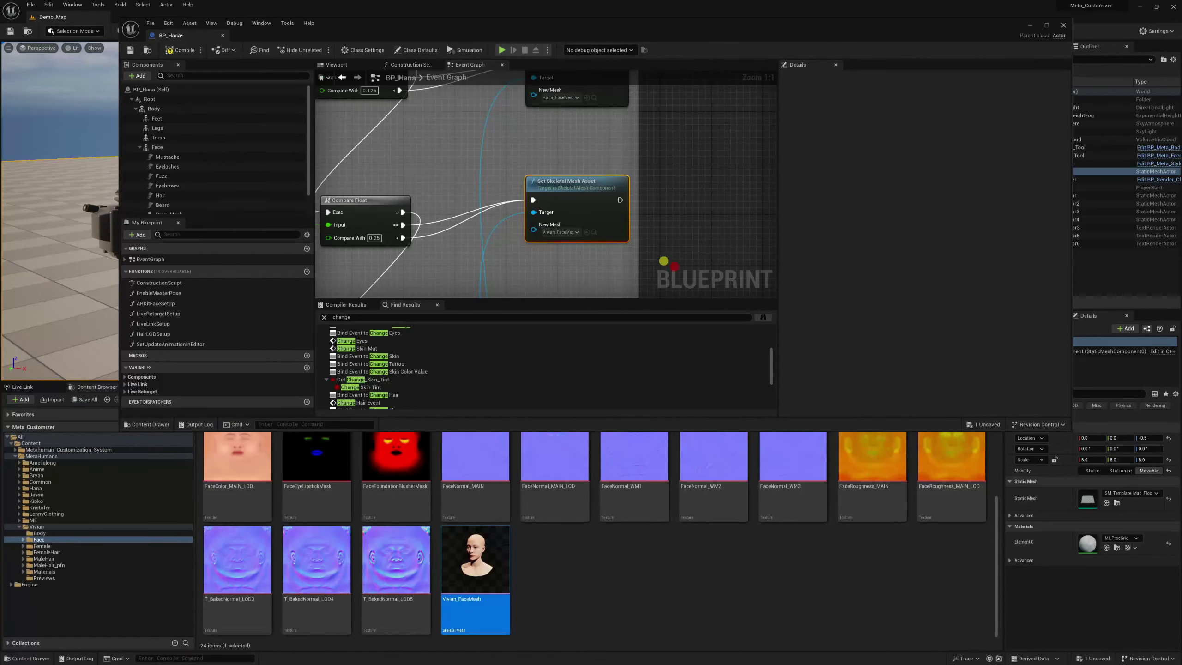
Open Vivian_FaceMesh in the skeletal mesh editor.
right_drag(672, 278, 615, 237)
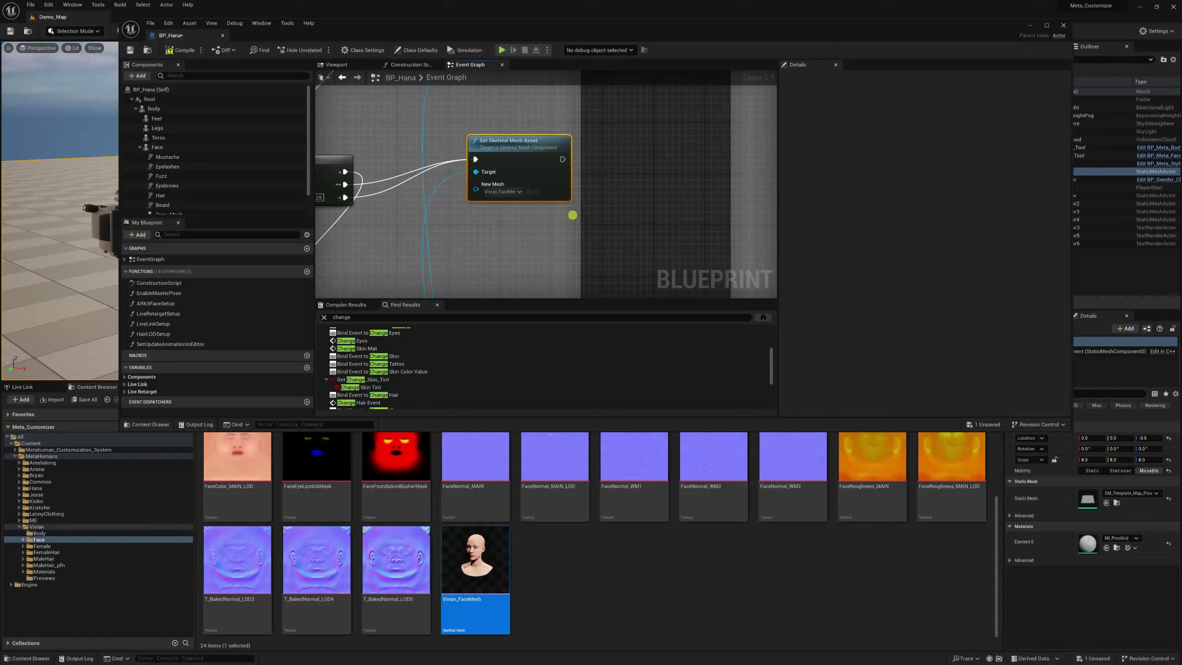
click(536, 191)
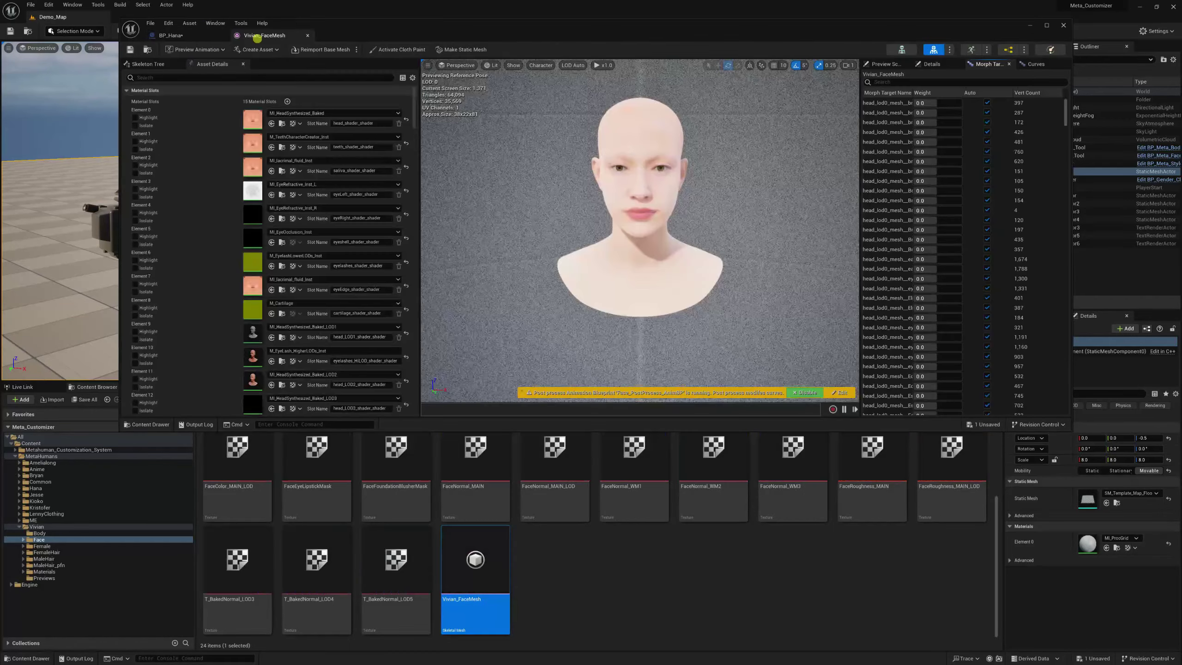
Set Vivian_FaceMesh's Post Process Anim Blueprint to AnimBP_Face_Tool and save the mesh.
click(189, 77)
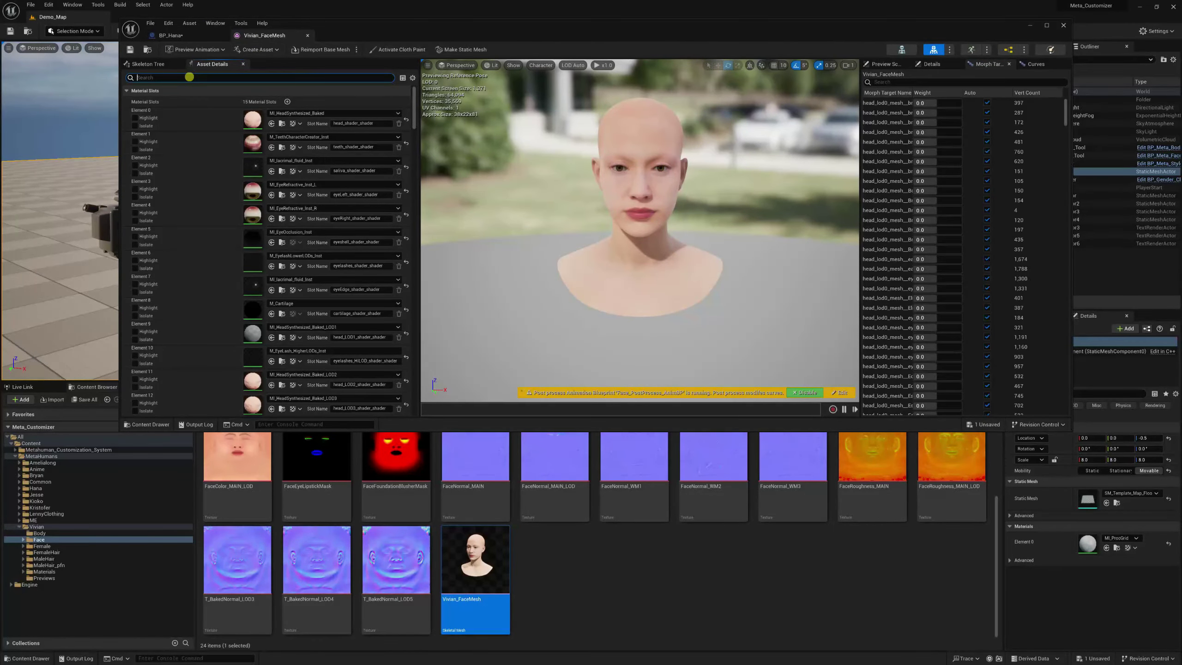
text(post)
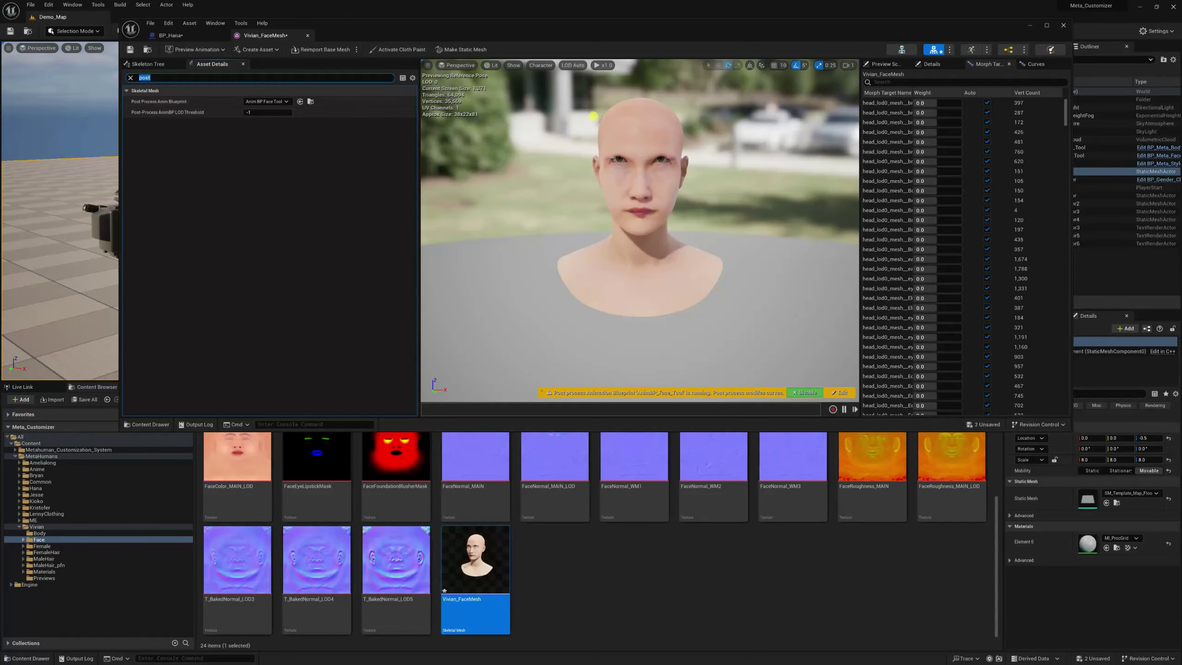
key(ctrl+s)
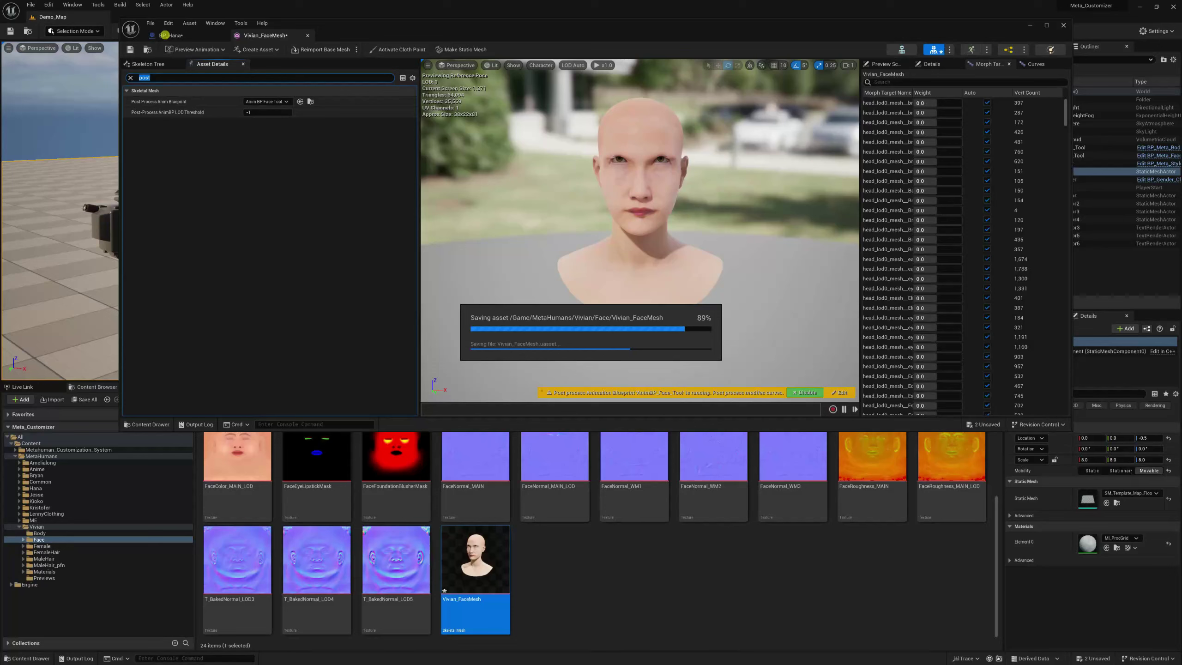
click(165, 35)
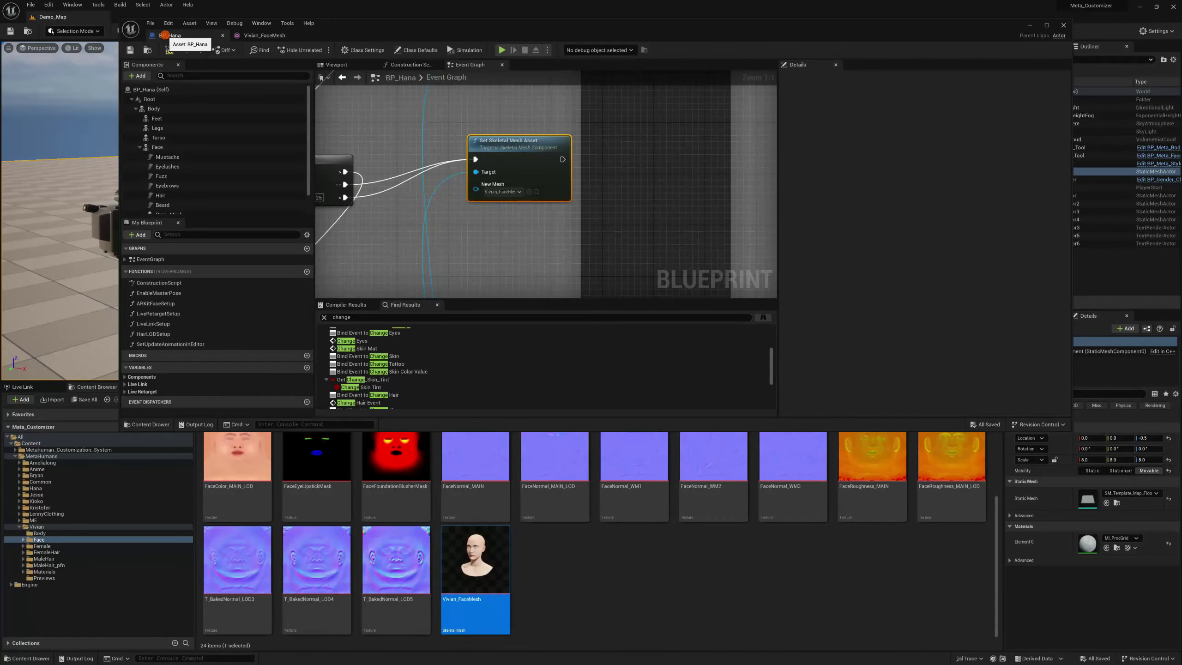
Switch the next Set Skeletal Mesh Asset node to Anime_FaceMesh and open that asset.
right_drag(593, 227, 623, 97)
right_drag(669, 225, 664, 187)
click(534, 211)
text(anime face)
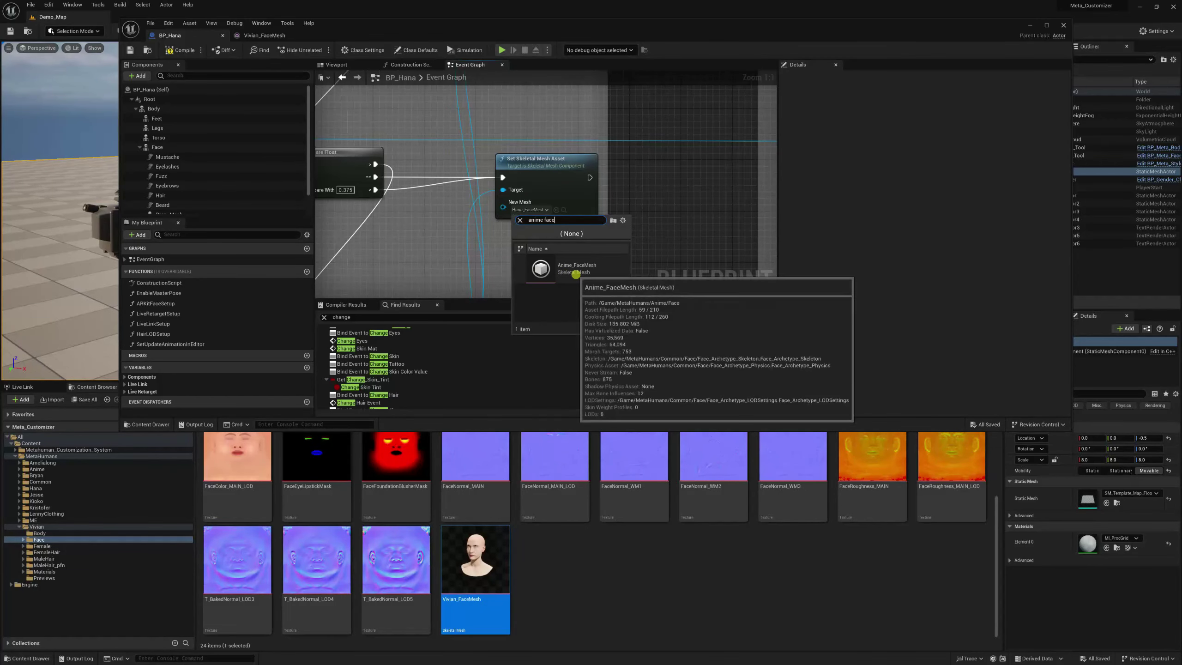
click(576, 273)
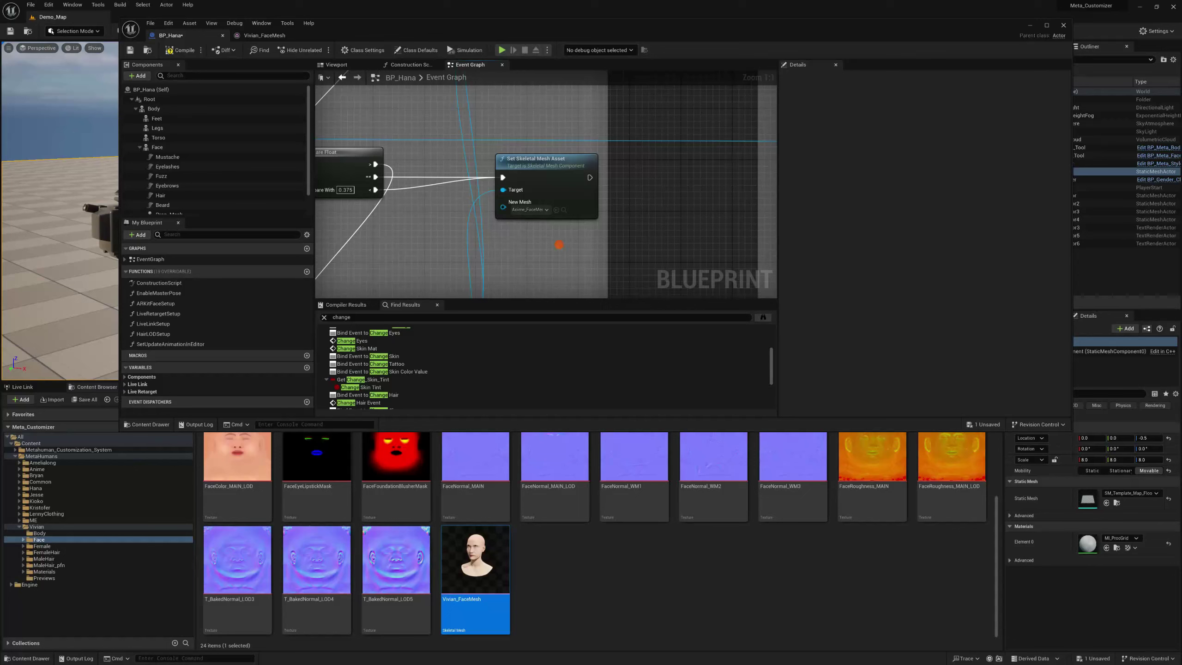
right_drag(559, 244, 562, 196)
click(563, 151)
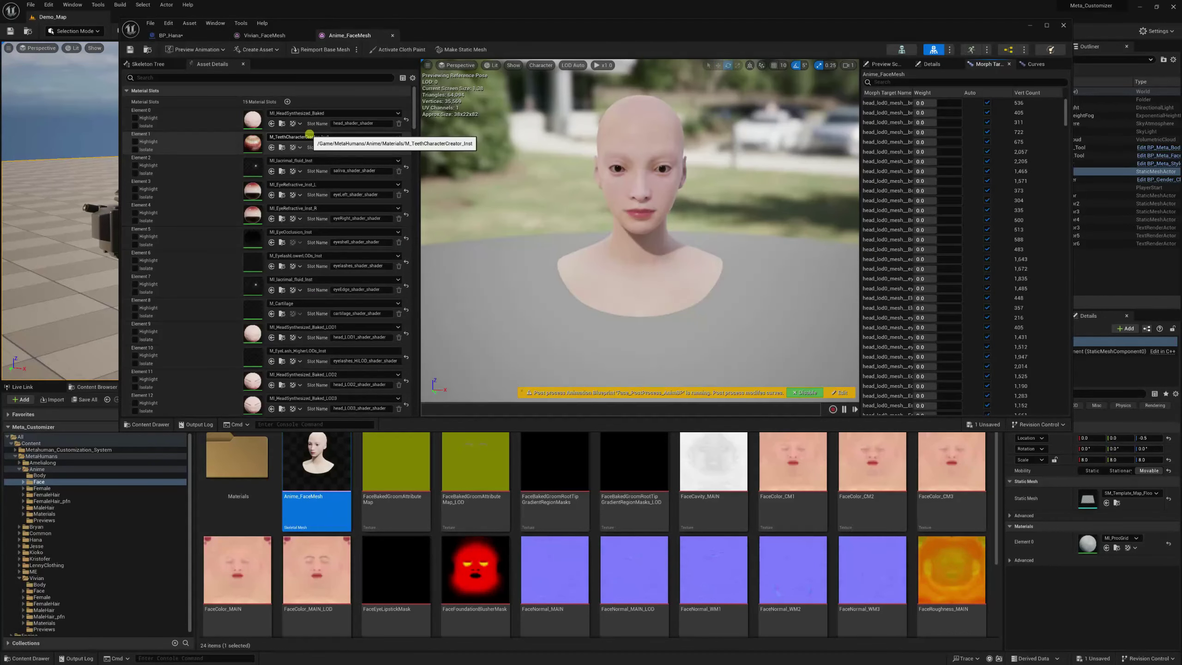
Set Anime_FaceMesh's Post Process Anim Blueprint to AnimBP_Face_Tool and save the mesh.
click(222, 78)
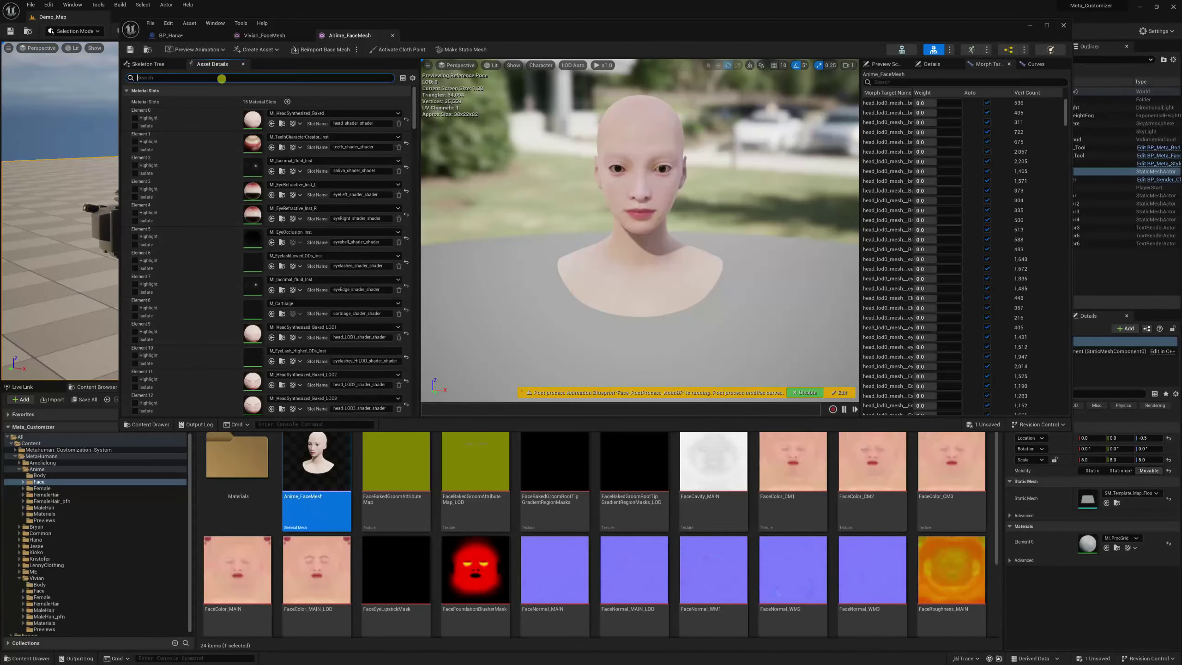
text(post)
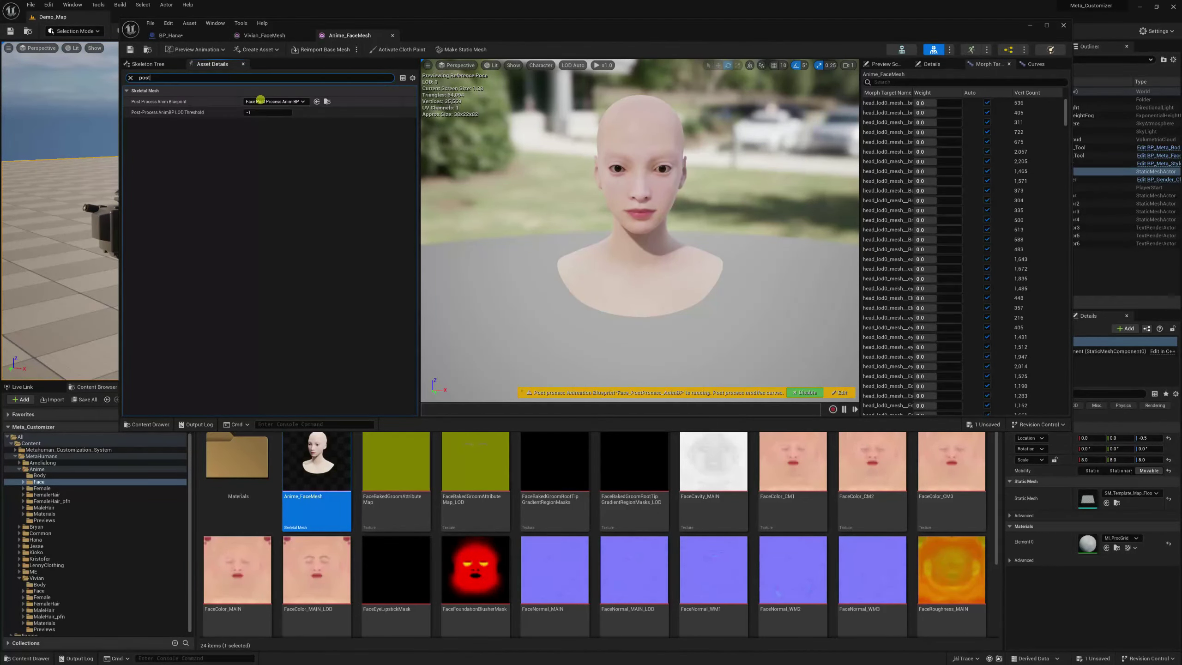
click(280, 101)
click(347, 180)
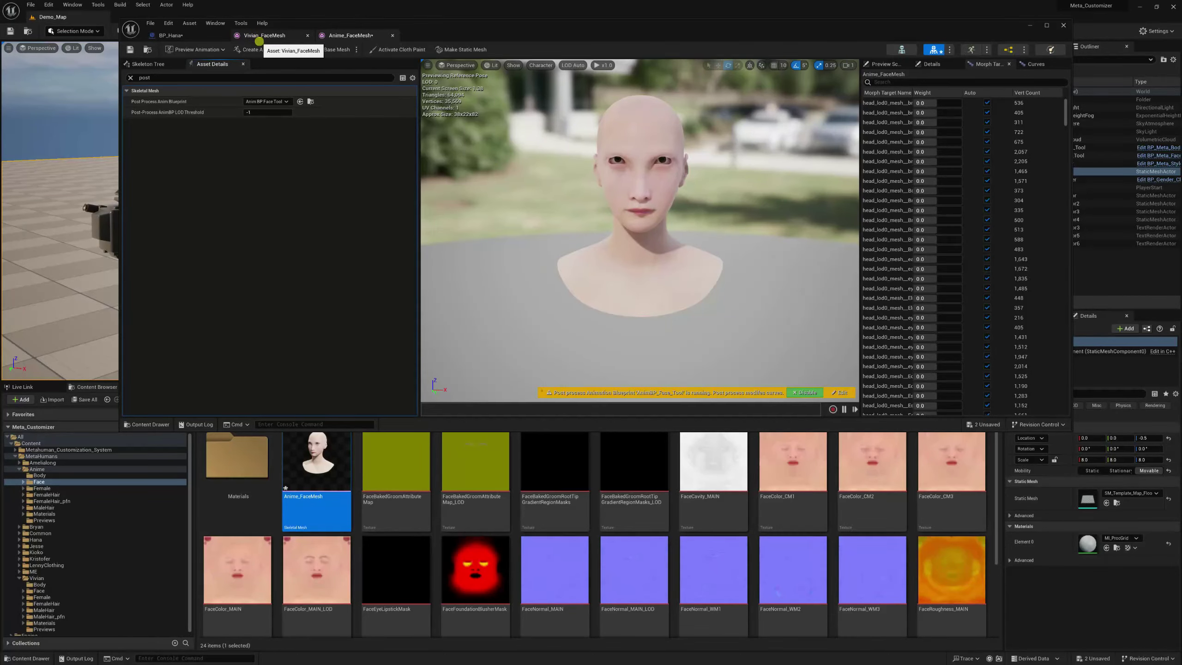
key(ctrl+s)
click(170, 35)
click(492, 197)
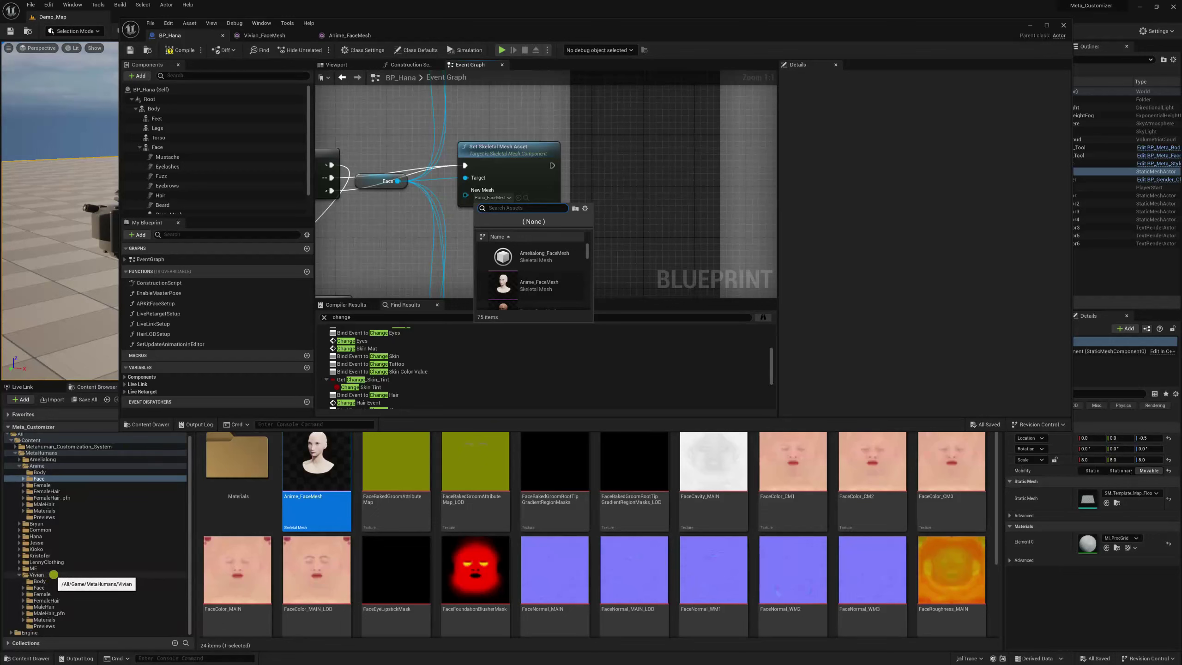
Set this node's New Mesh to Vivian_FaceMesh.
text(vivian face)
click(539, 266)
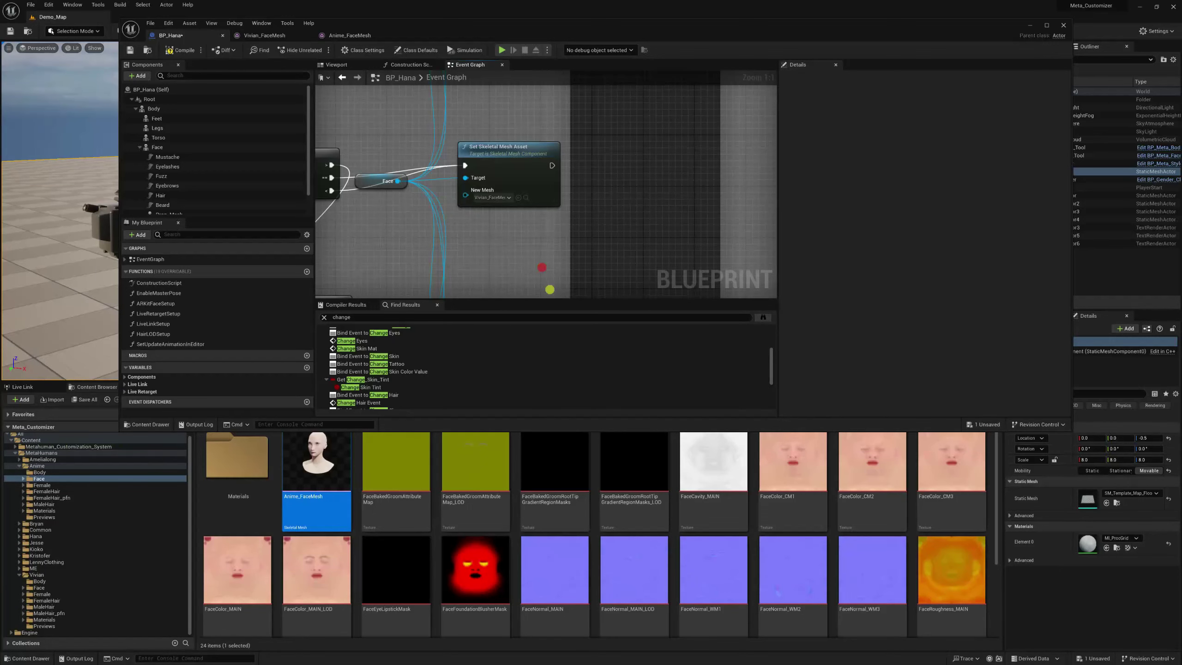
click(526, 197)
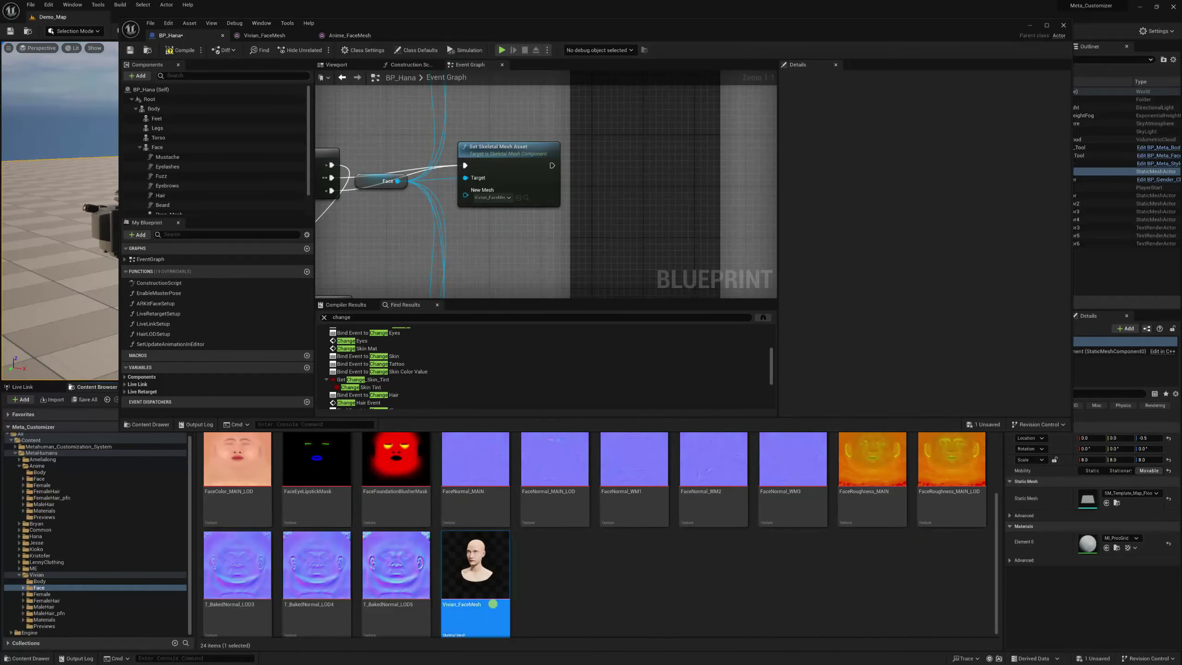
double_click(471, 601)
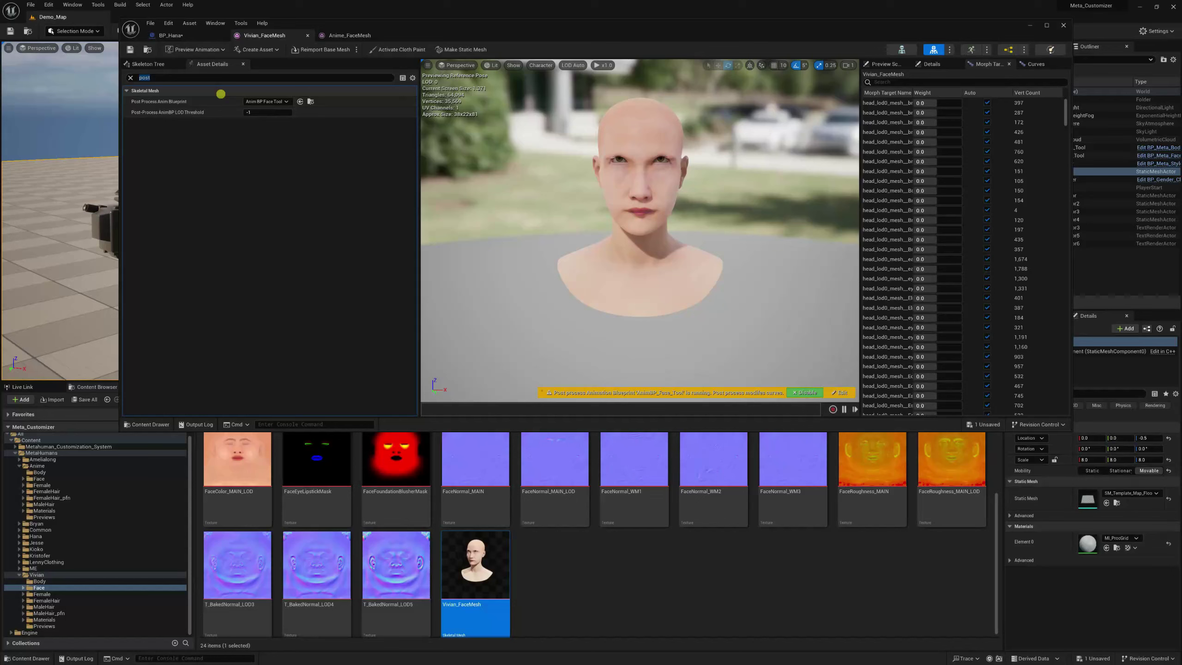
click(170, 35)
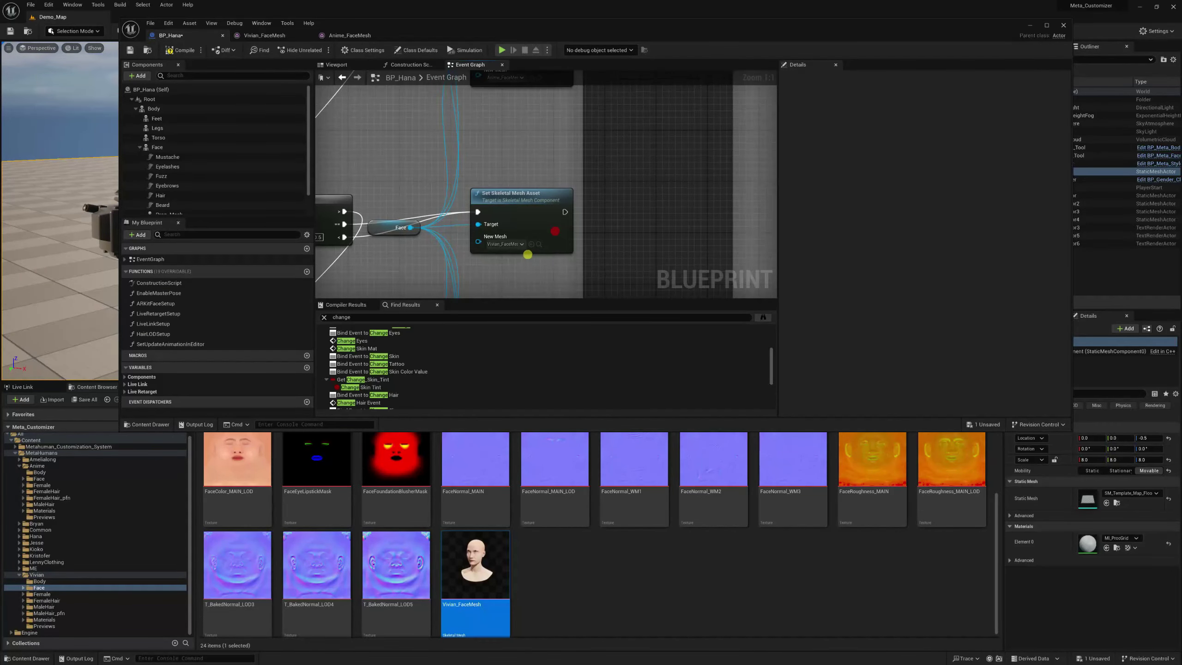
Set the following node's New Mesh to Hana_FaceMesh and find Amelialong_FaceMesh in the Content Browser.
click(522, 244)
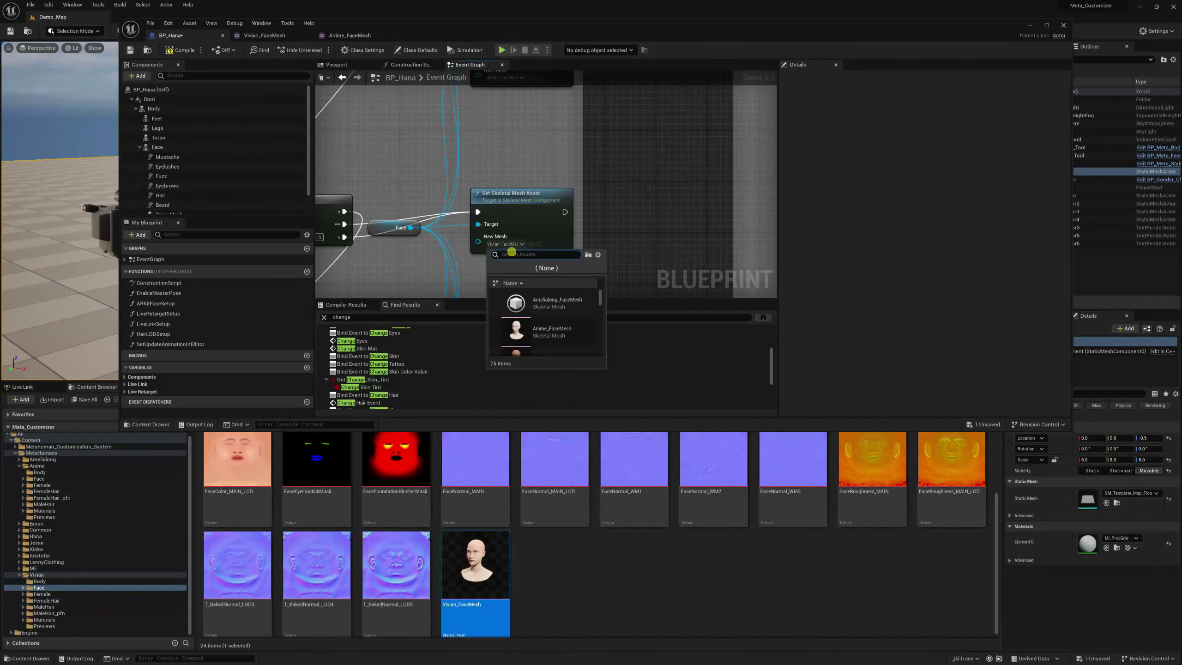
text(Hana)
click(549, 302)
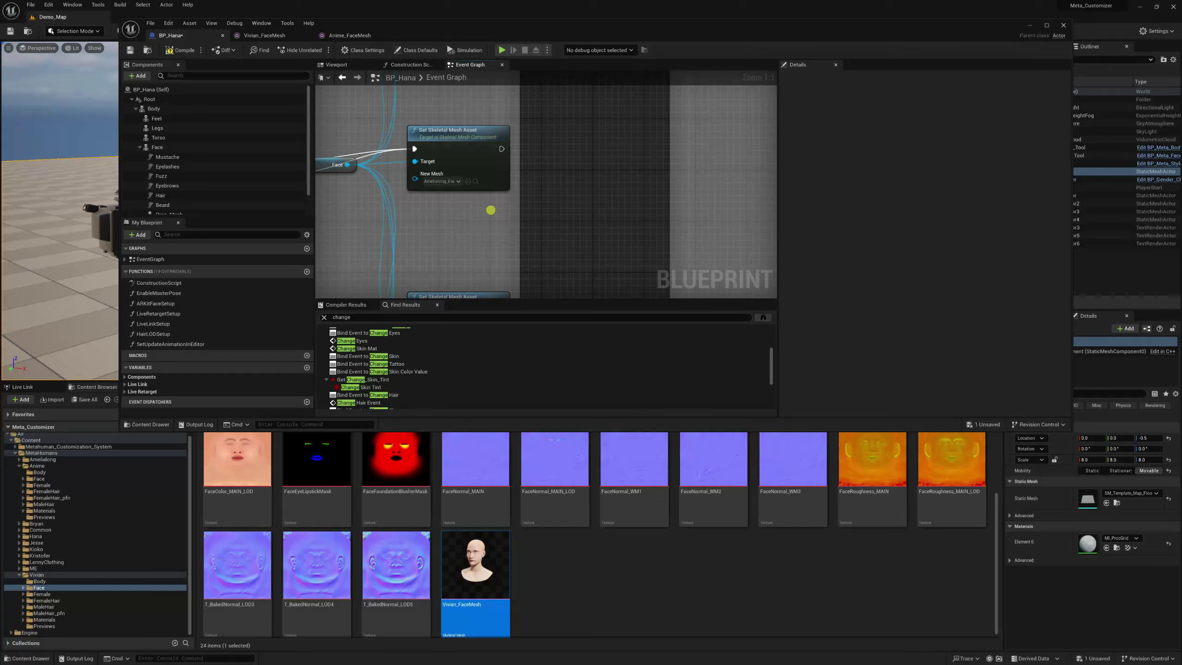
right_drag(534, 137, 521, 237)
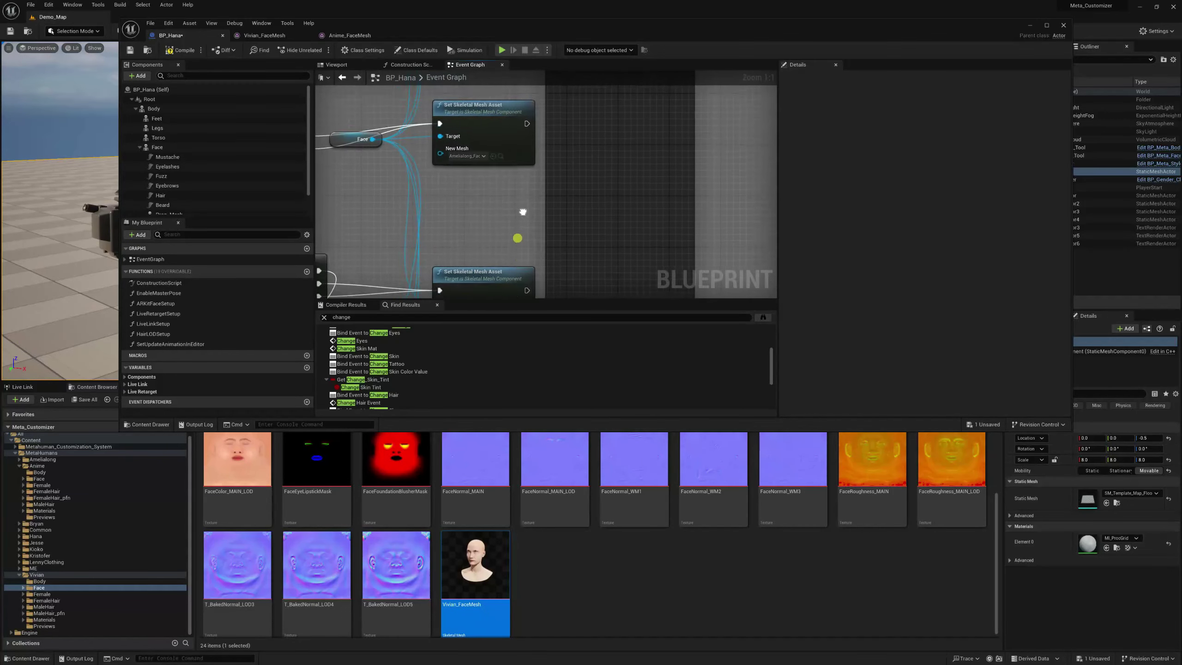
click(499, 181)
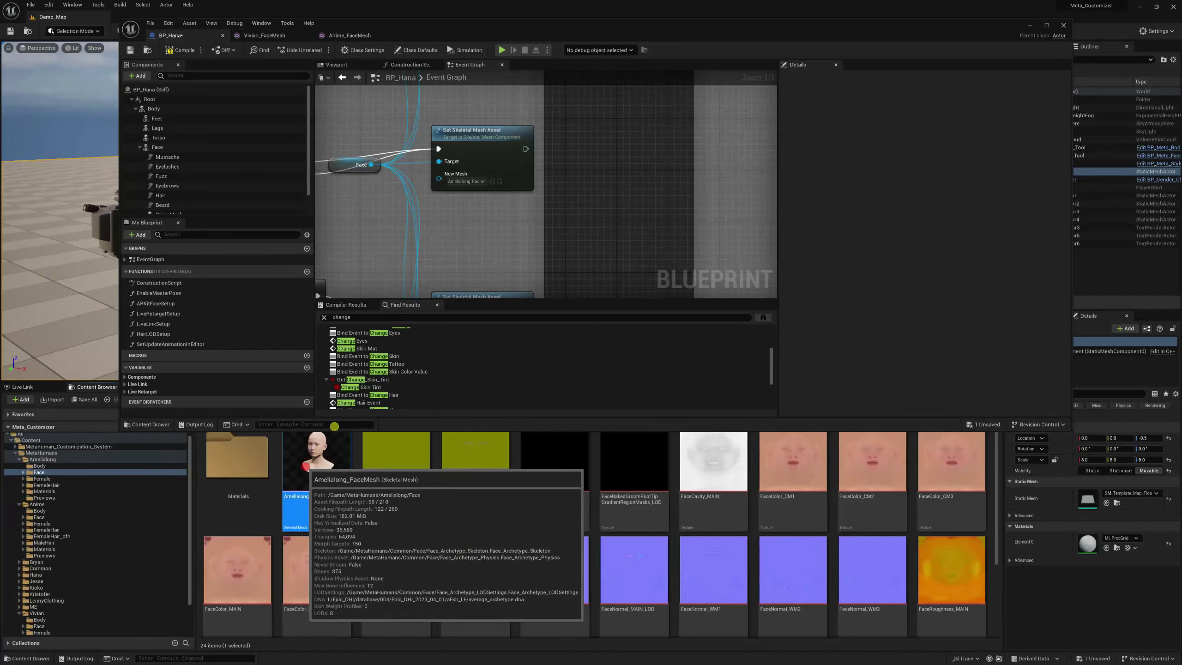
Open Amelialong_FaceMesh and confirm its Post Process Anim Blueprint is AnimBP_Face_Tool.
double_click(315, 520)
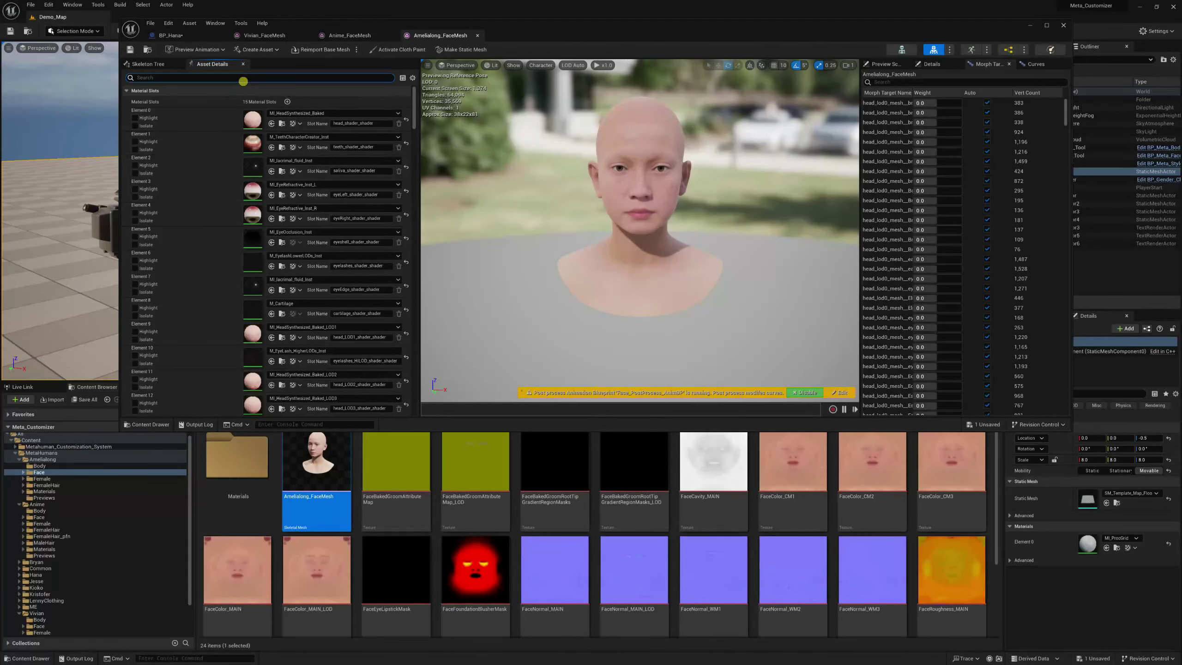
text(post)
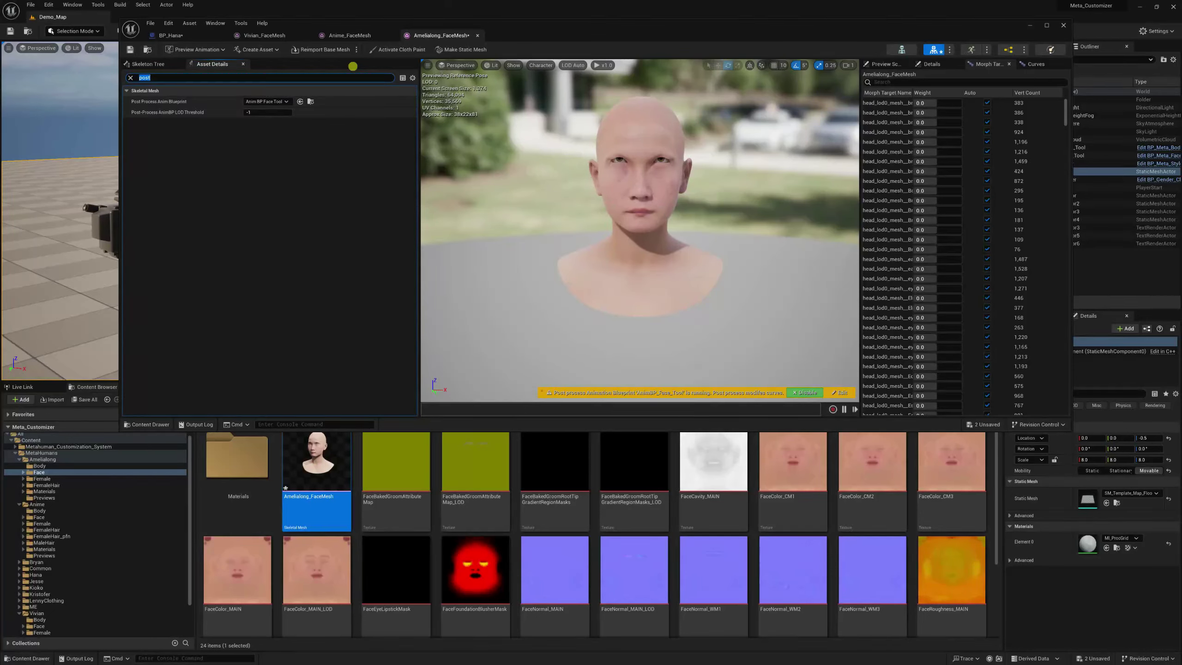
click(172, 36)
Launch Quixel Bridge and browse to Local > MetaHumans > My MetaHumans.
click(72, 4)
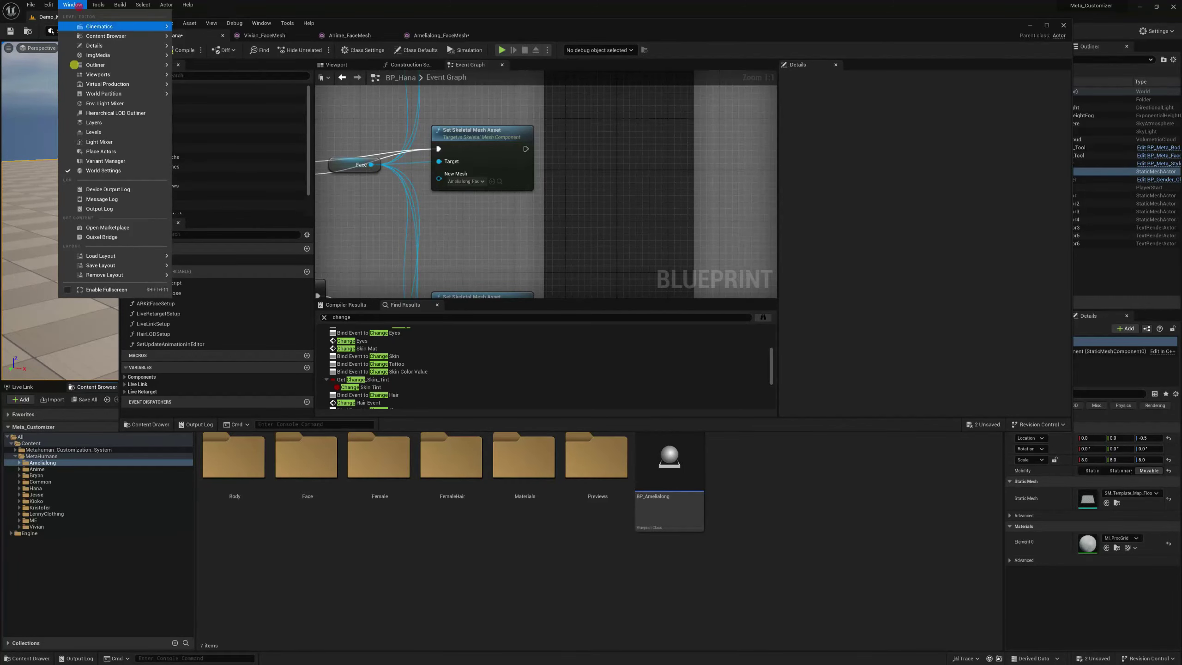
click(102, 237)
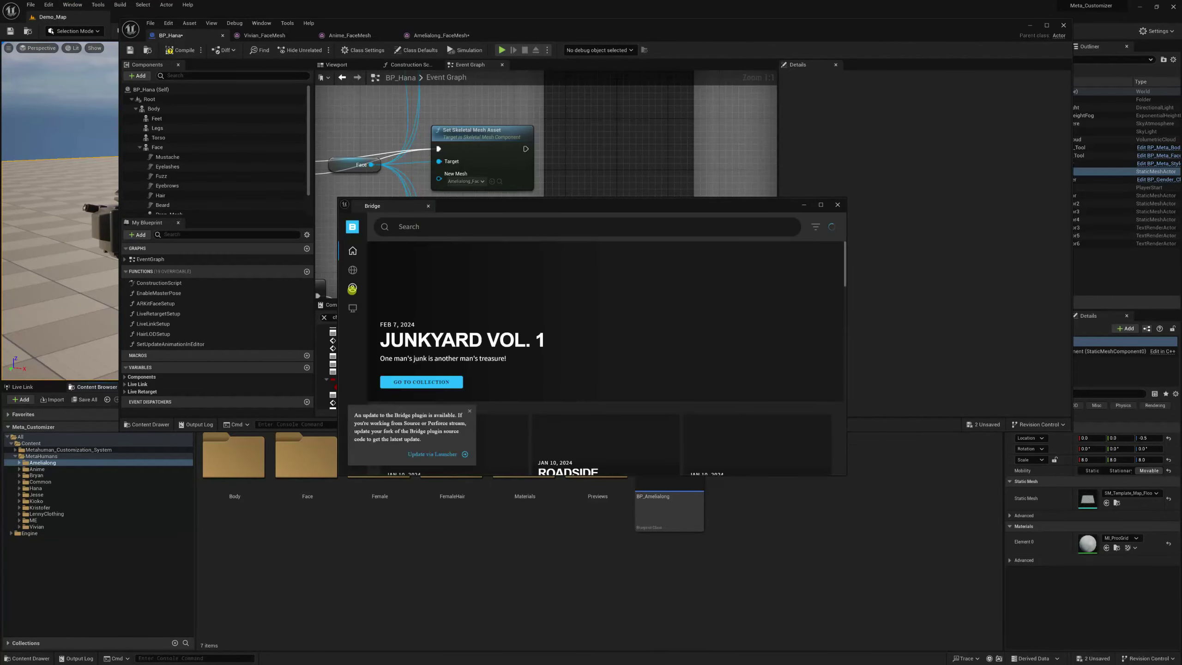
click(352, 288)
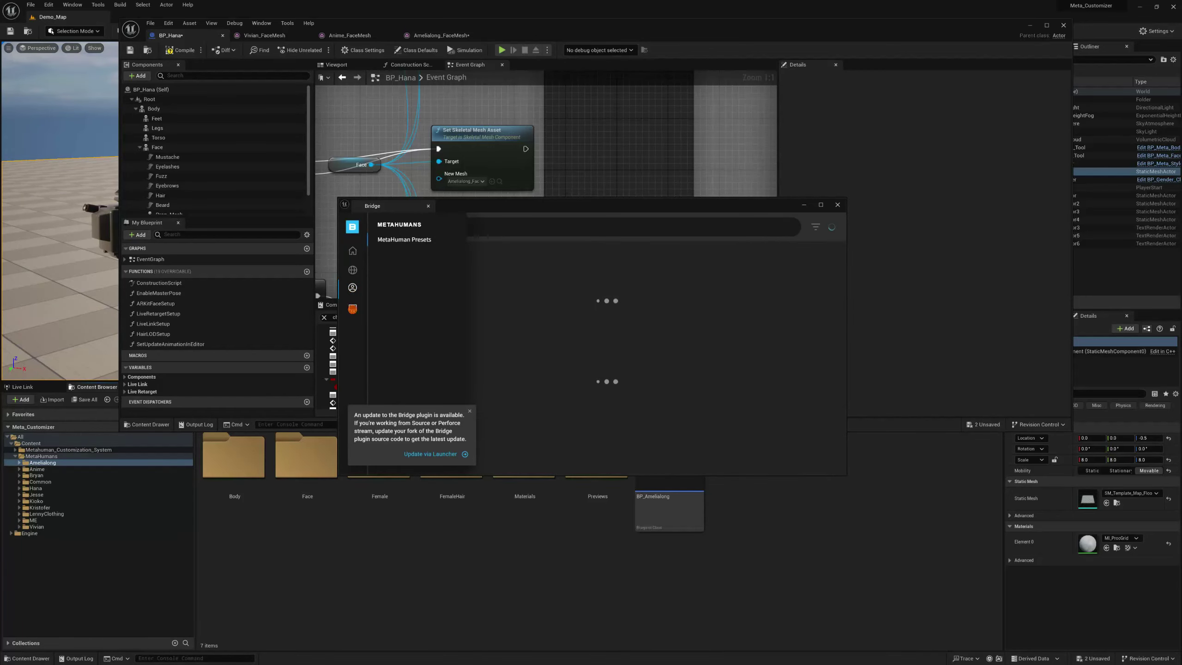
click(353, 327)
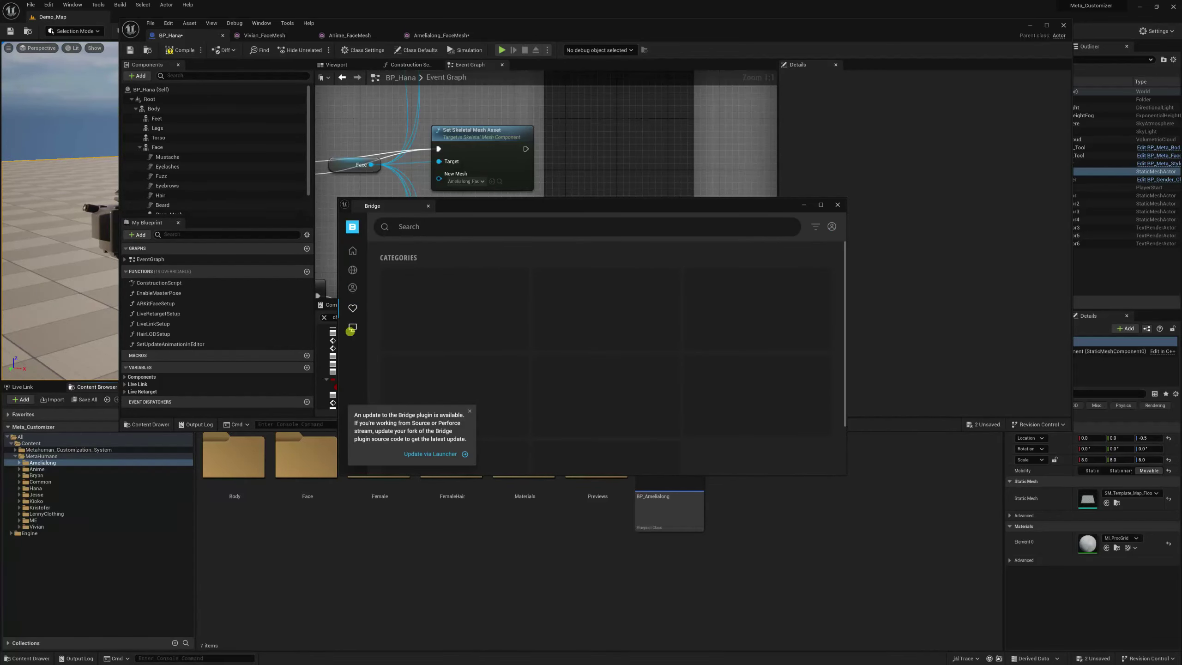
click(395, 252)
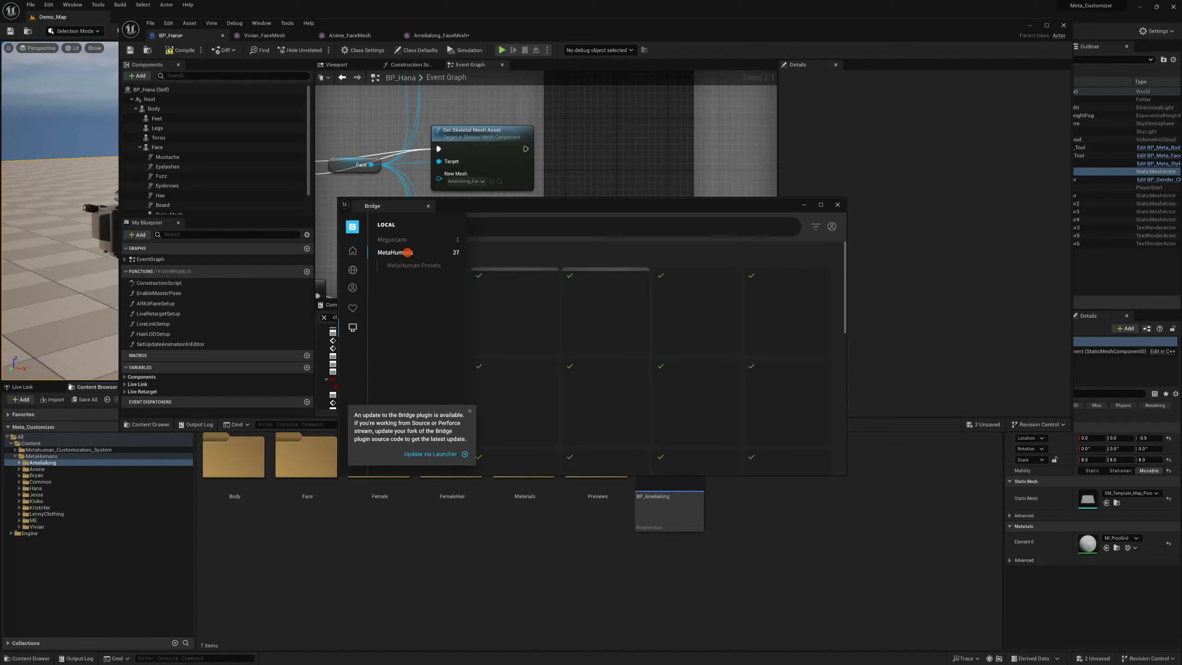
click(413, 265)
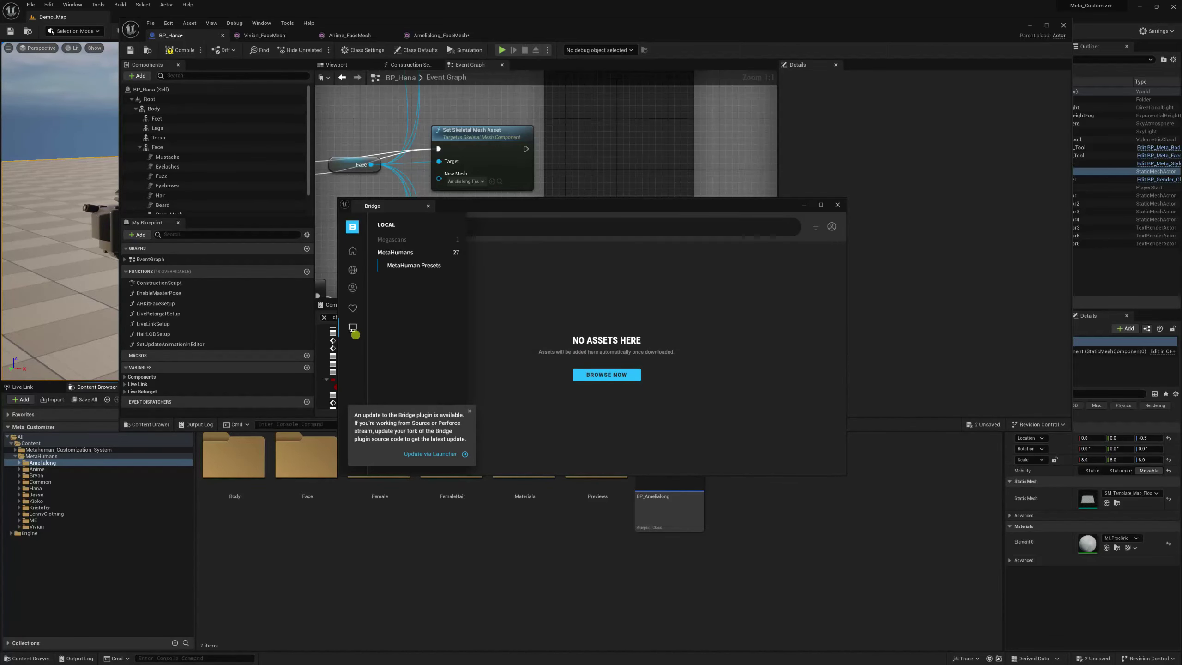
click(410, 253)
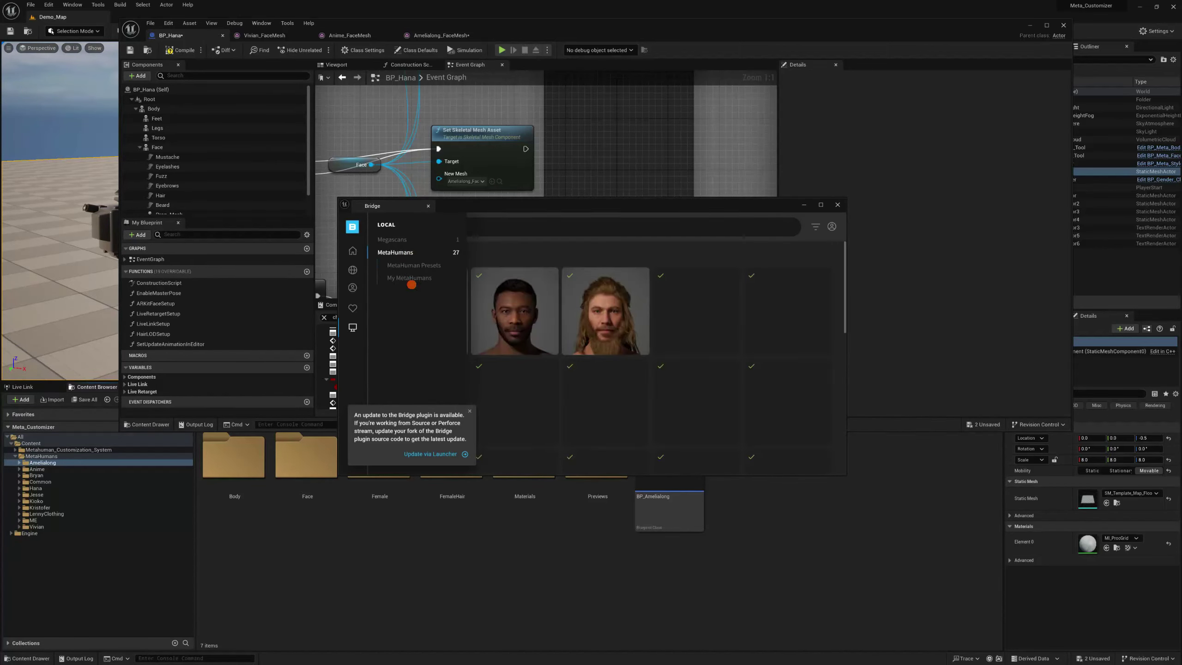
click(409, 277)
Export Lenny2 into the project, open the new Lenny2 folder, and close Bridge.
scroll(689, 338, down, 2)
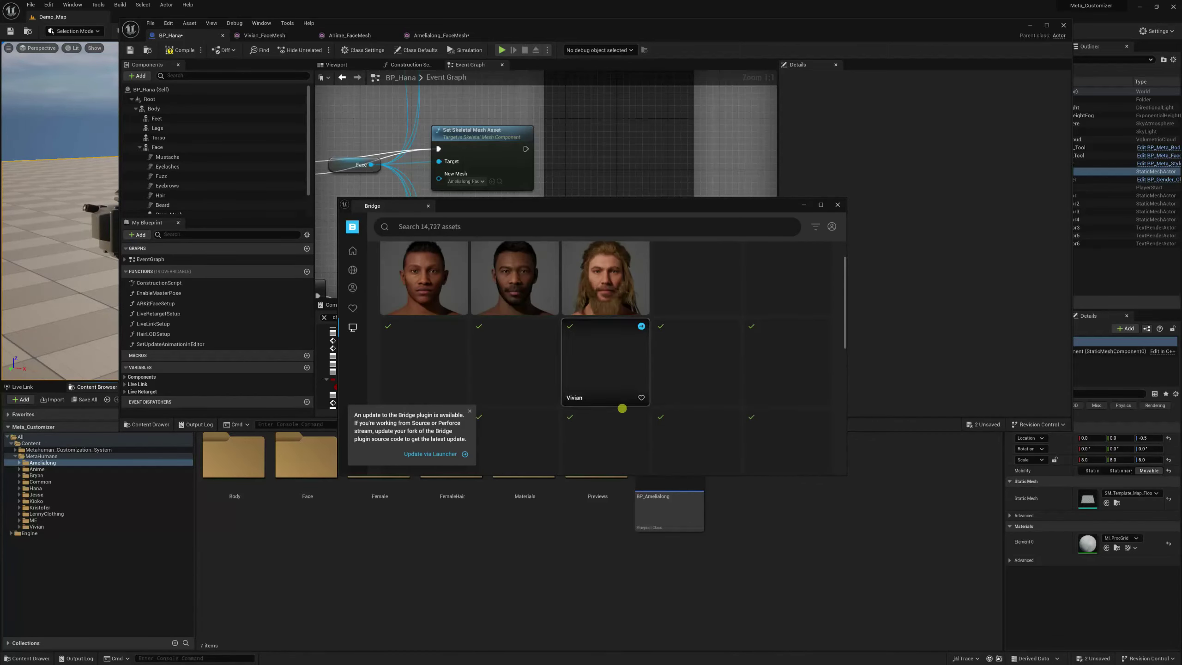
scroll(519, 417, down, 1)
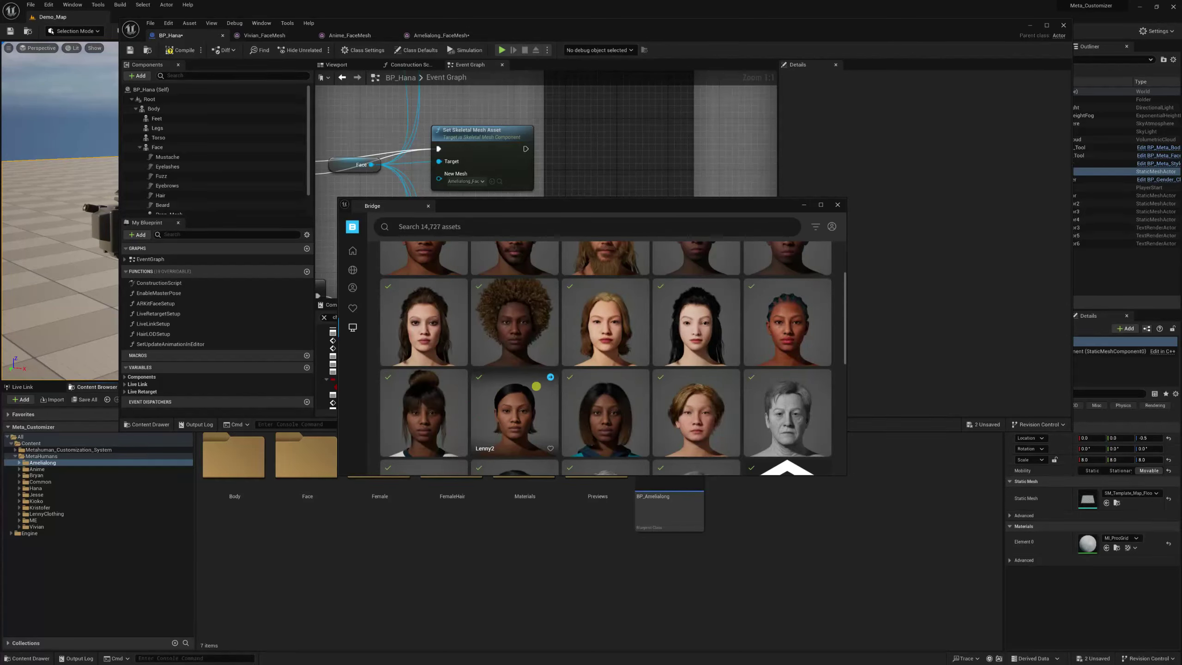
click(548, 377)
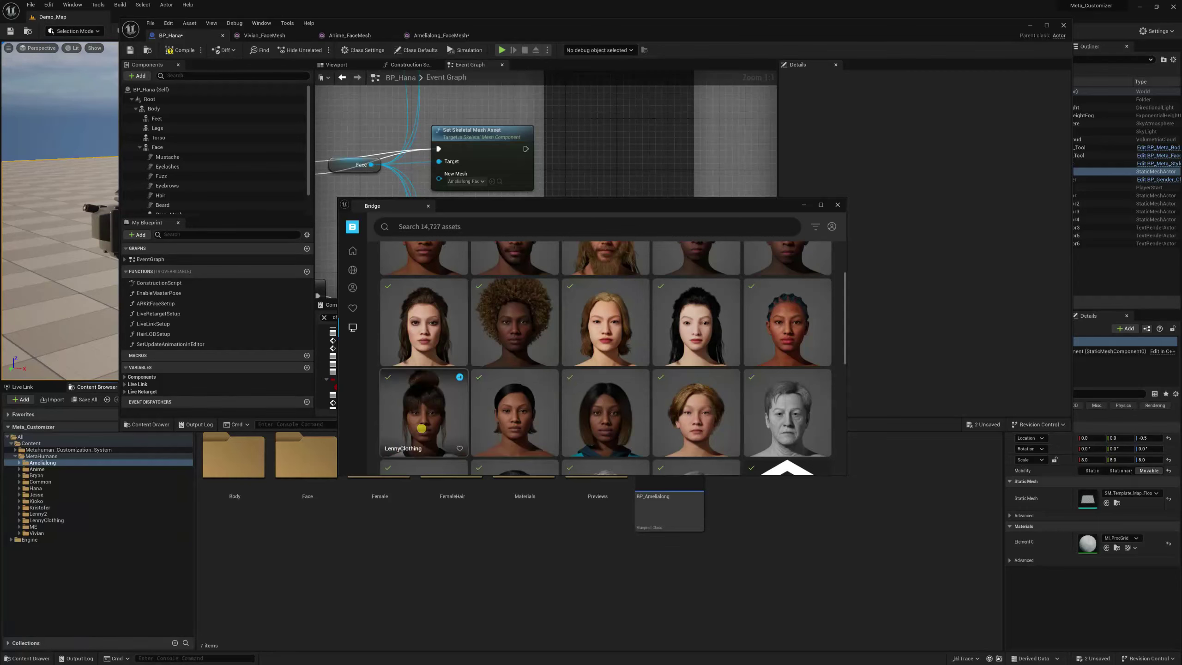
click(49, 520)
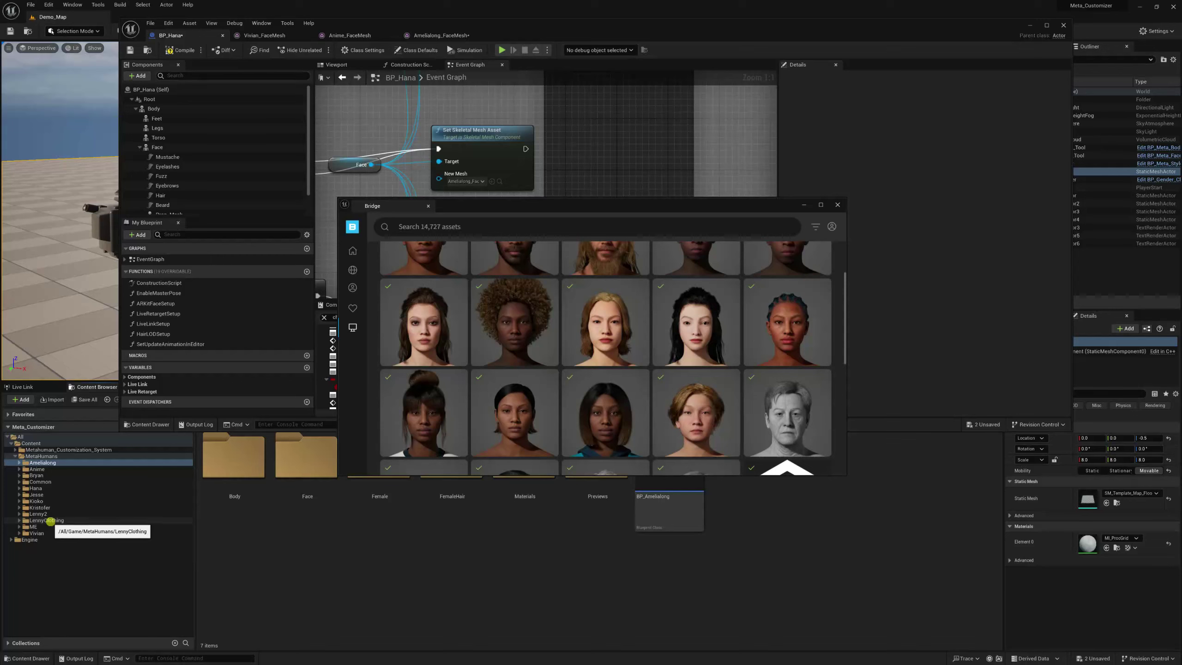
click(41, 514)
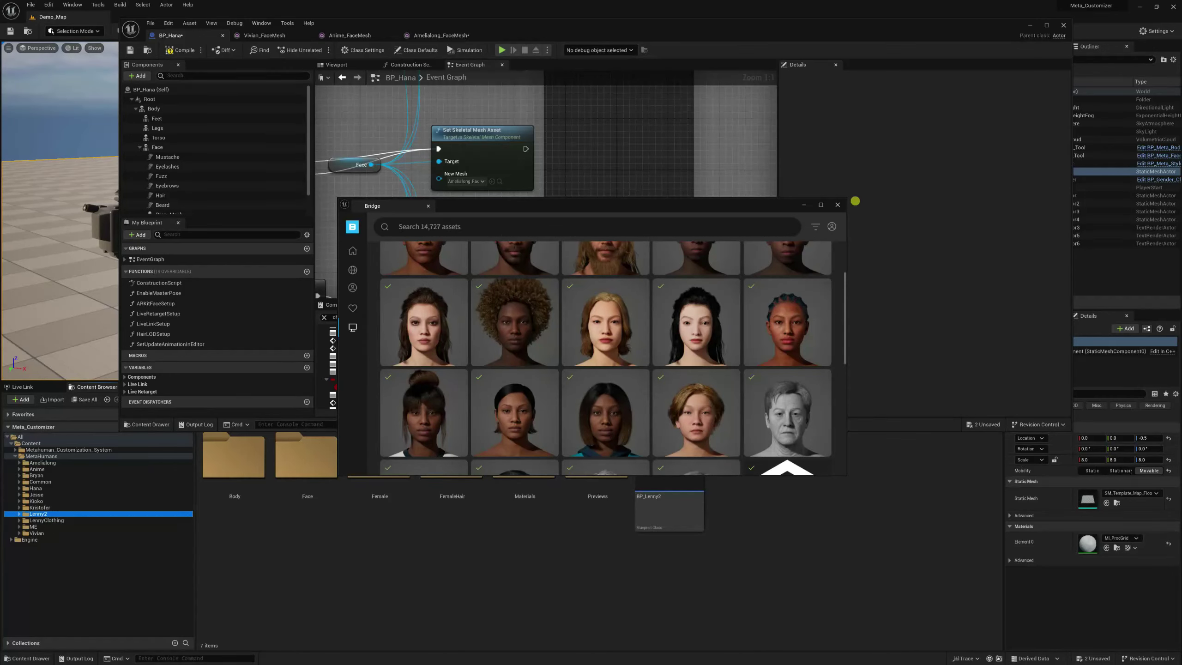
click(838, 205)
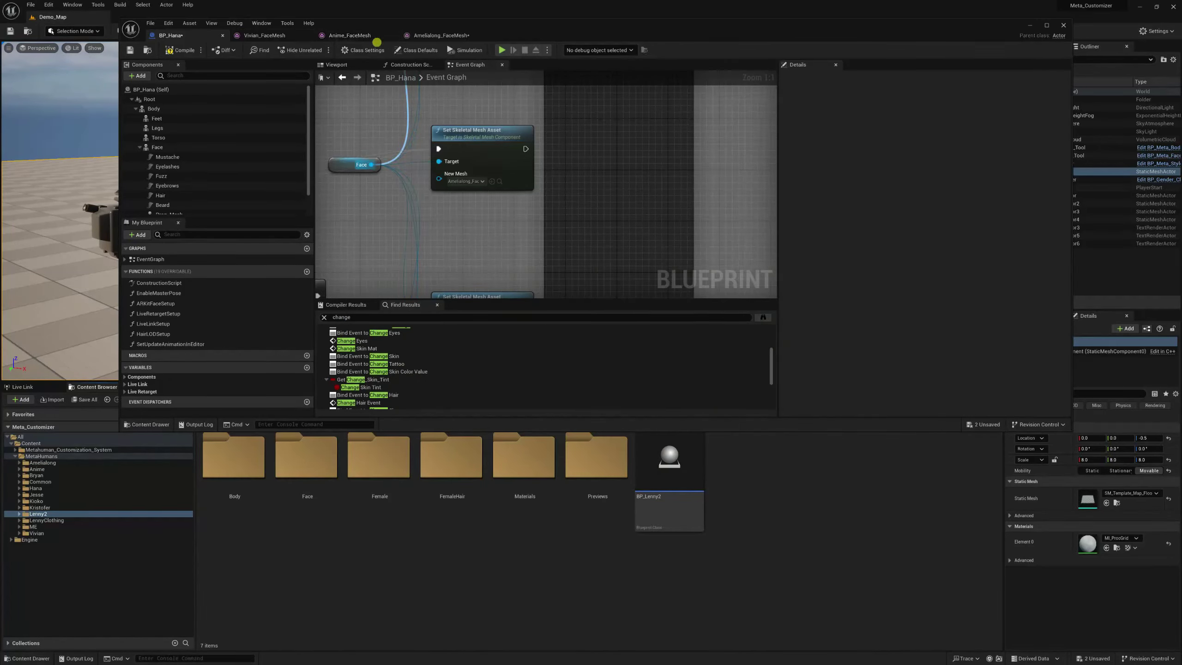
Pan to the lower Set Skeletal Mesh Asset node and search its New Mesh list for 'le'.
right_drag(485, 234, 552, 300)
click(505, 257)
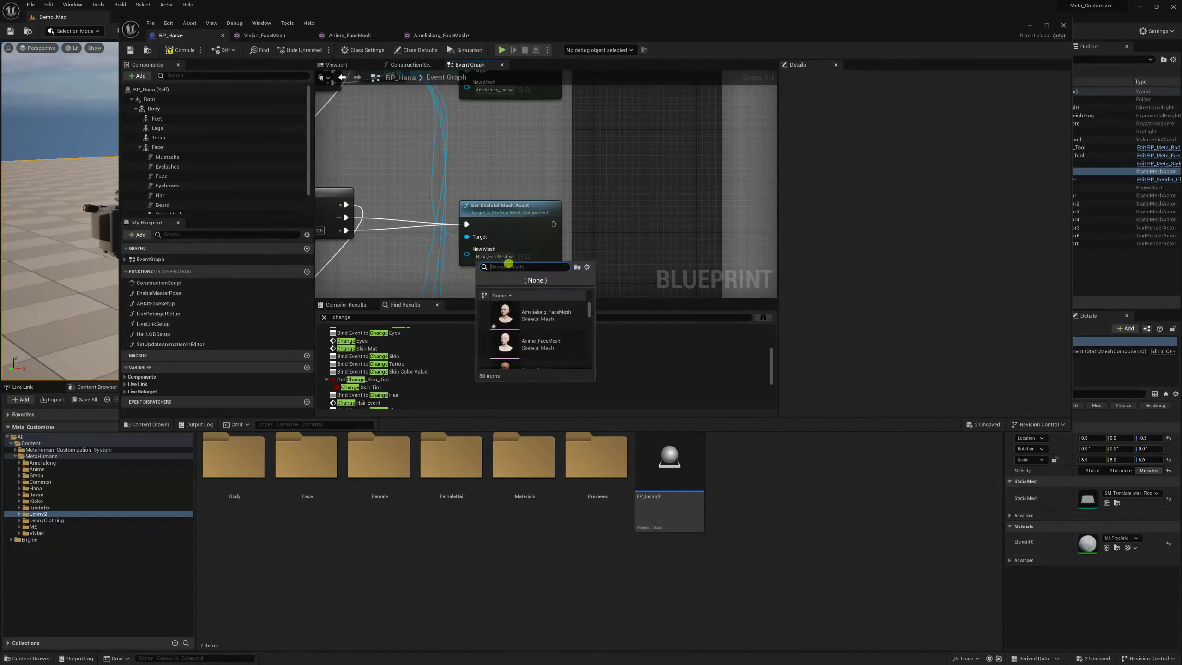
text(le)
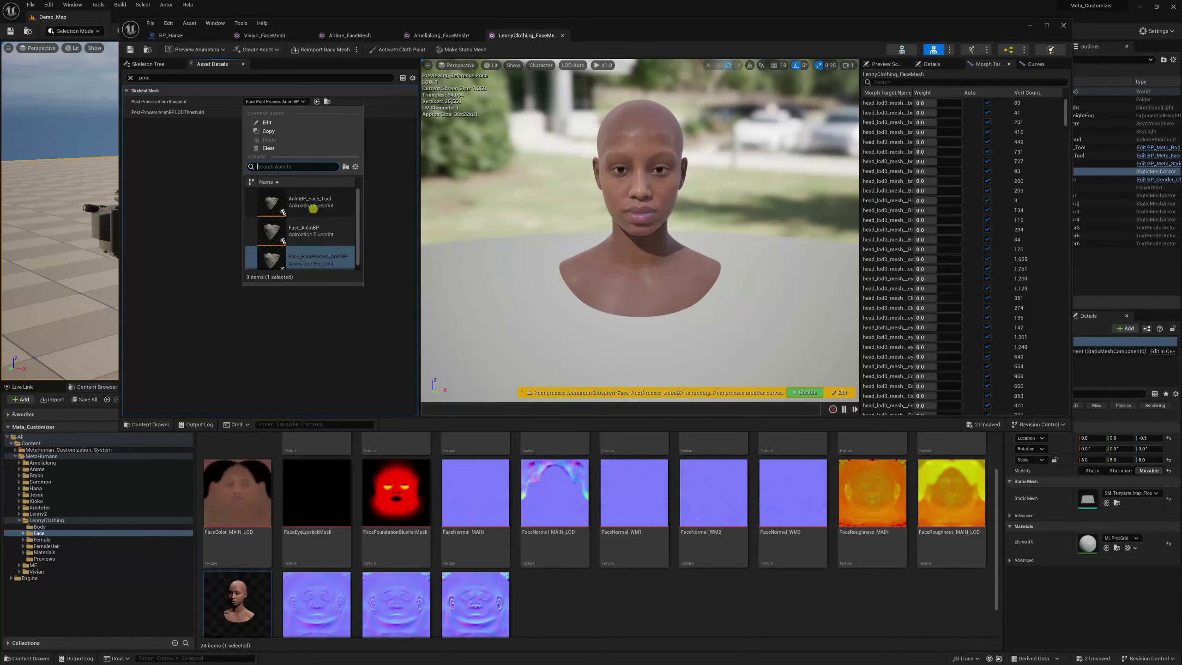
Set LennyClothing_FaceMesh's Post Process Anim Blueprint to AnimBP_Face_Tool.
click(320, 207)
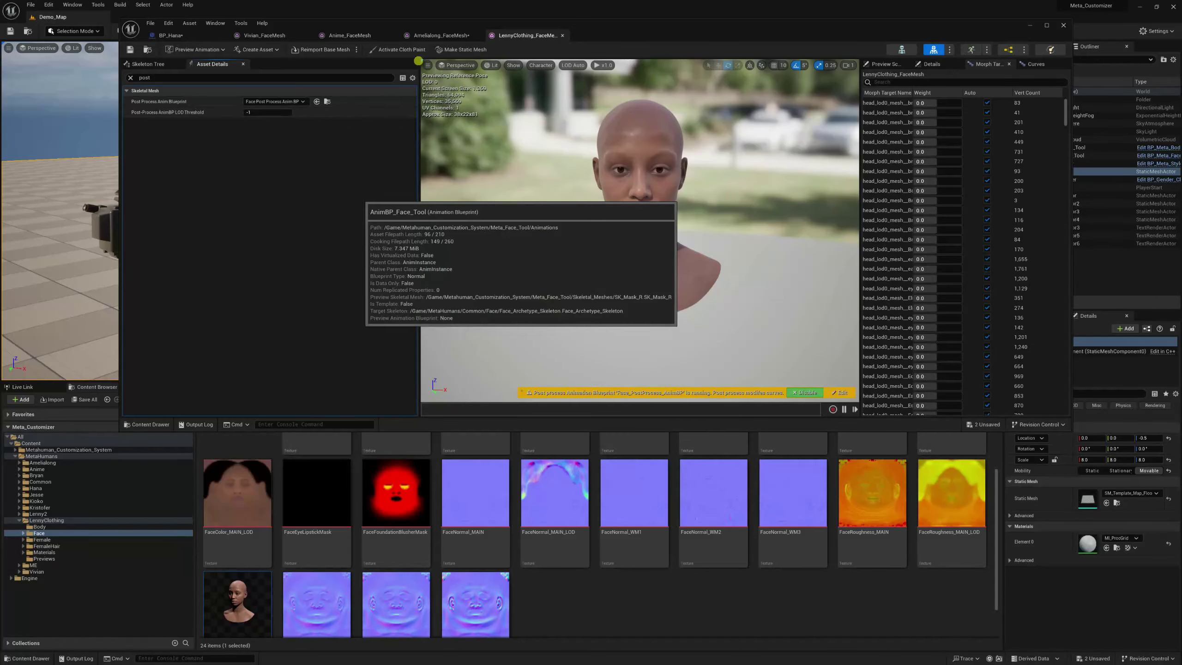
key(super)
key(ctrl+shift+Escape)
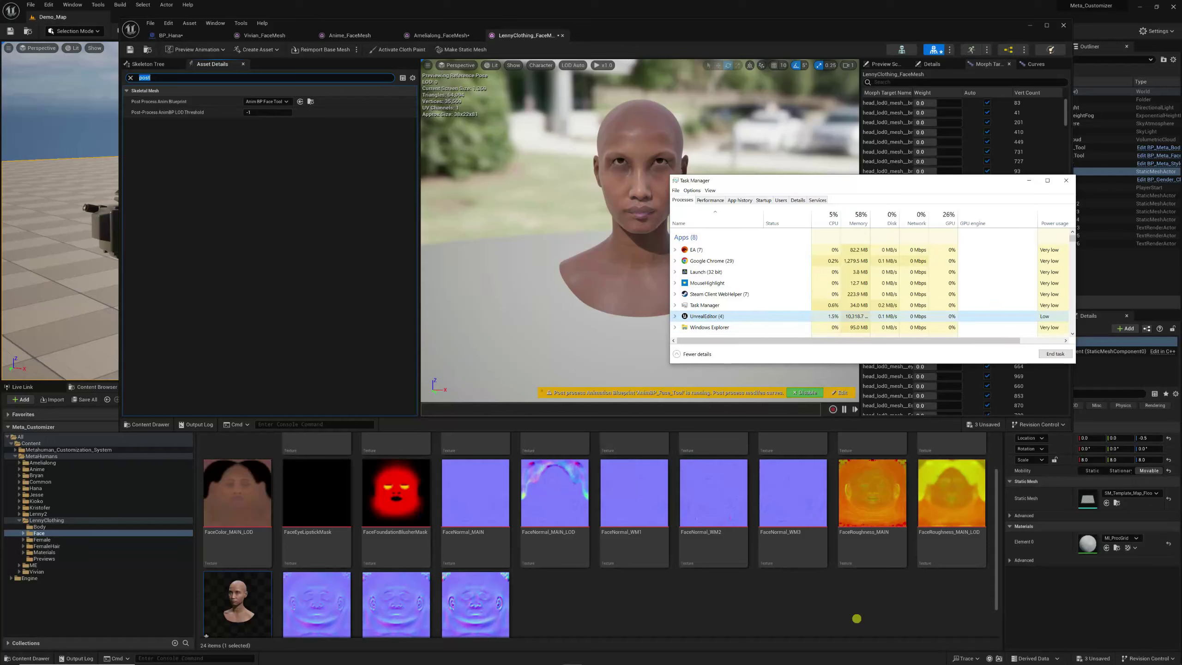
Save all modified assets and return to BP_Hana's Event Graph with the Lenny2 folder open.
key(alt+Tab)
key(ctrl+shift+s)
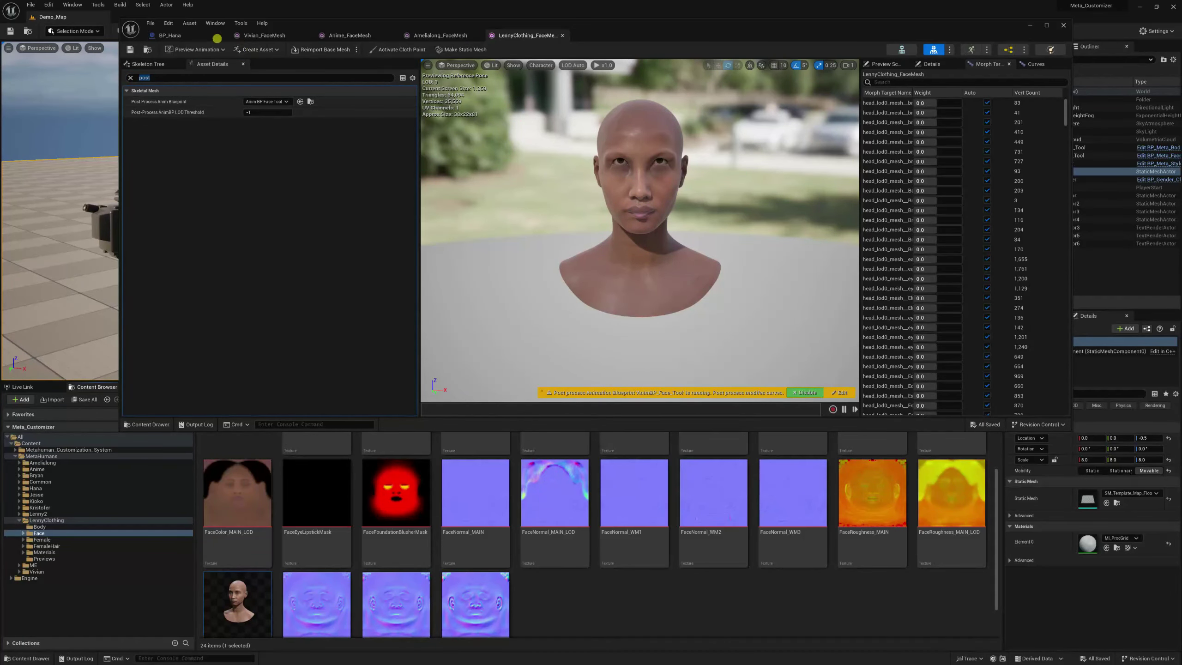
click(207, 36)
click(39, 513)
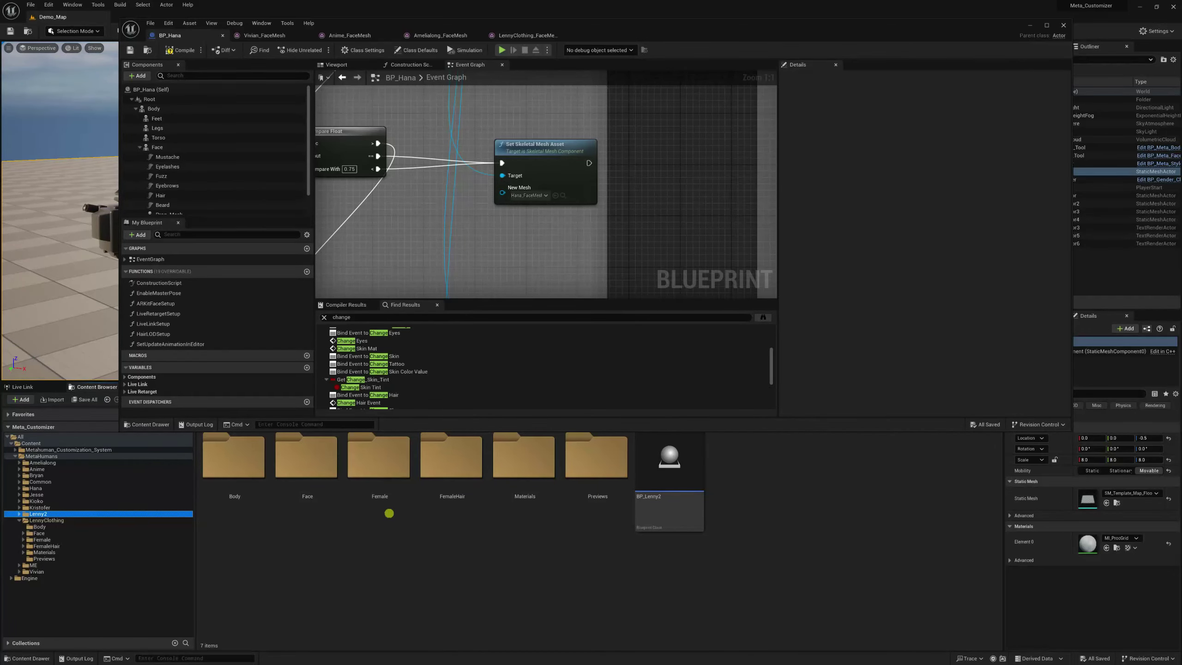
Assign Lenny2_FaceMesh from the Lenny2/Face folder to the first Set Skeletal Mesh Asset node.
double_click(313, 477)
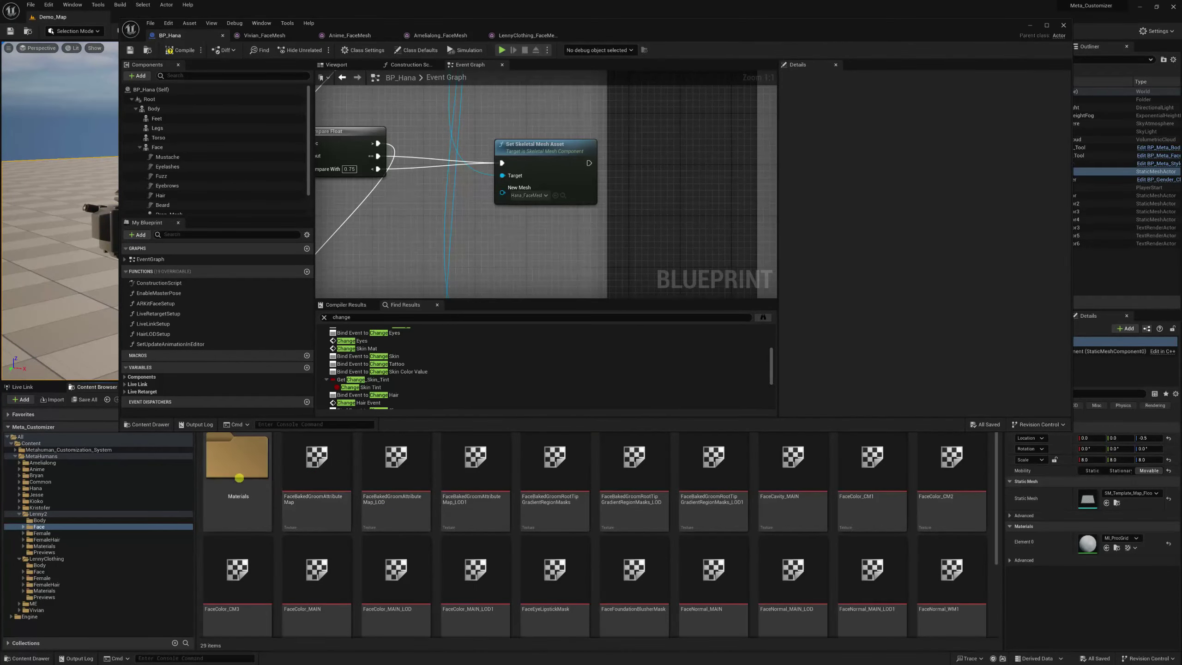
scroll(238, 478, down, 2)
click(634, 556)
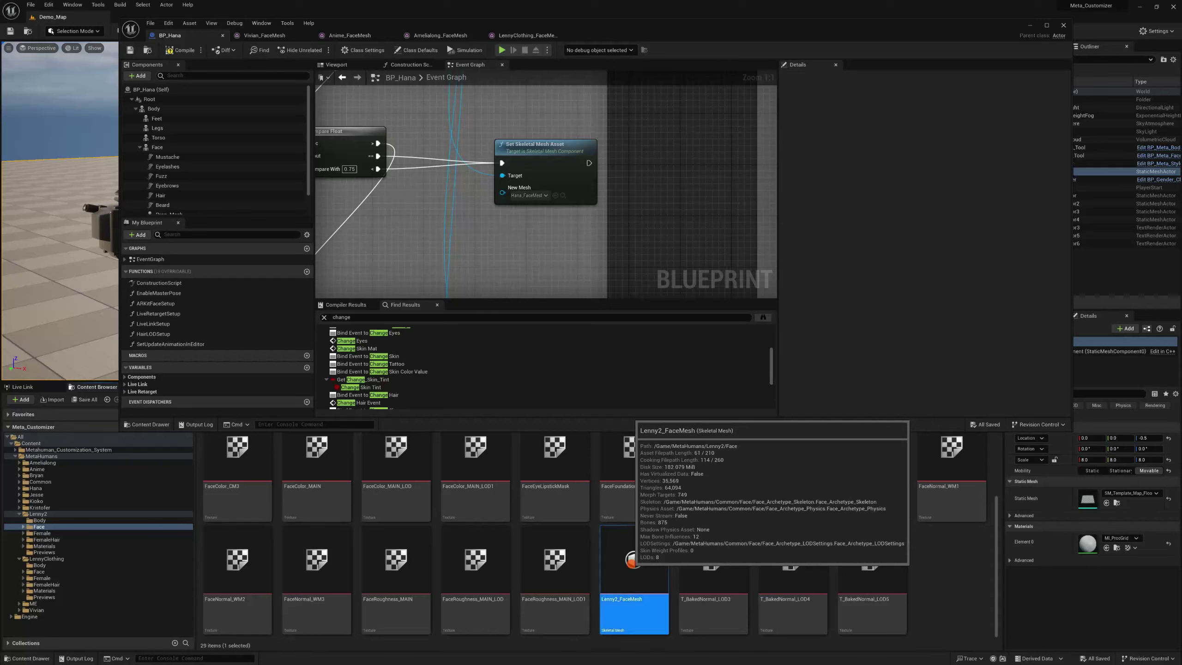
right_drag(523, 256, 488, 320)
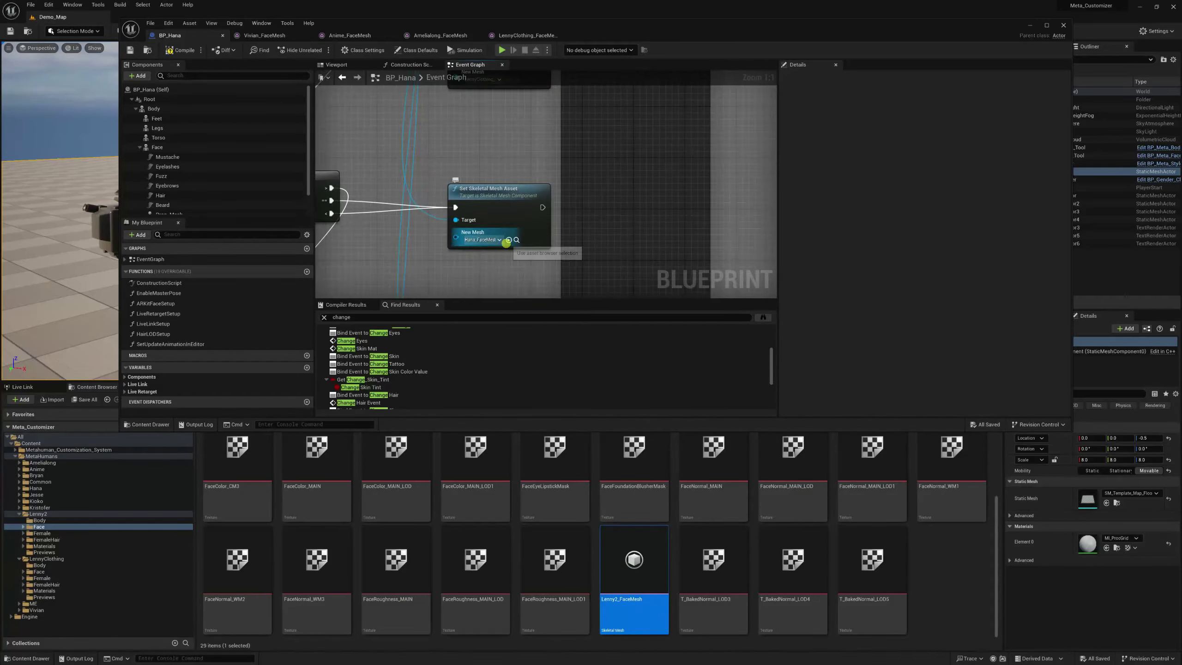
click(509, 240)
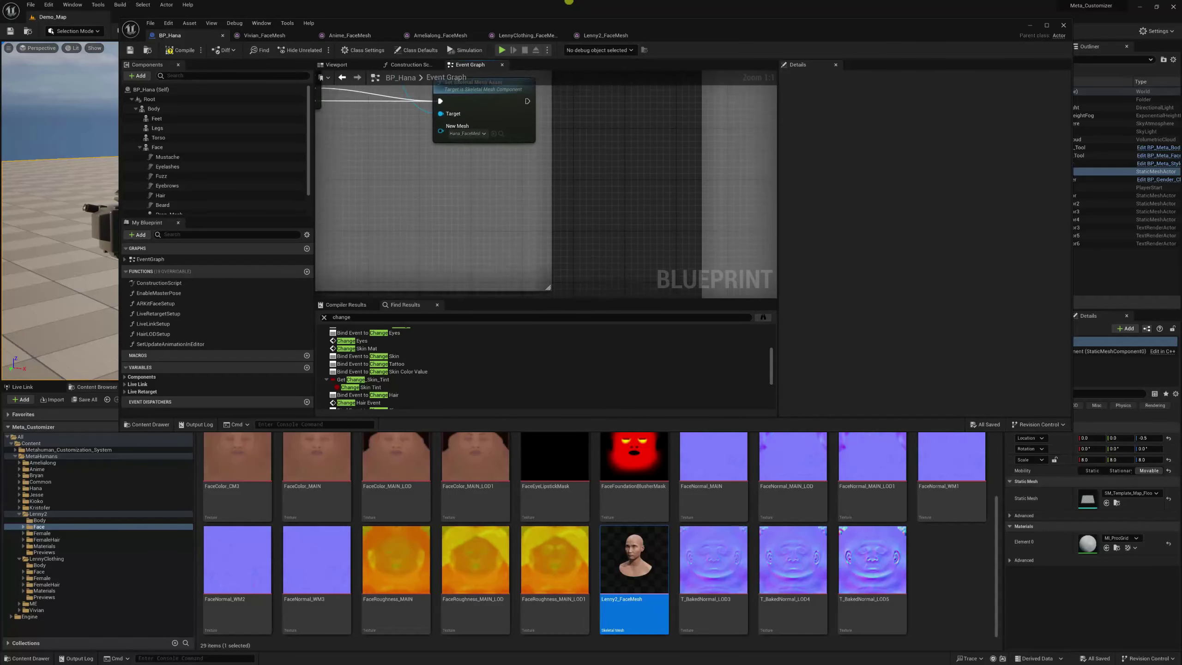
Assign the face meshes to the remaining Set Skeletal Mesh Asset nodes, then save and close BP_Hana.
mouse_move(588, 117)
right_down()
mouse_move(581, 343)
mouse_move(549, 307)
mouse_move(559, 256)
mouse_move(611, 219)
mouse_move(614, 169)
mouse_move(612, 124)
mouse_move(578, 106)
right_up()
click(535, 186)
click(514, 207)
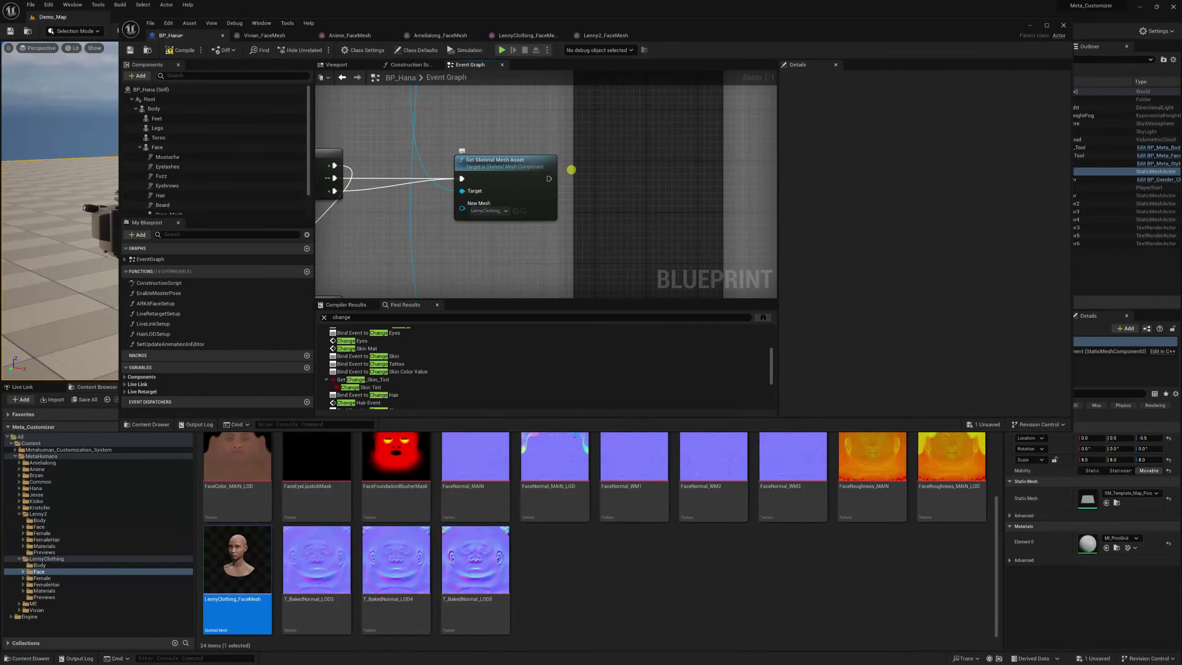
mouse_move(572, 170)
right_down()
mouse_move(594, 292)
mouse_move(574, 181)
right_up()
click(551, 216)
key(ctrl+s)
click(1064, 24)
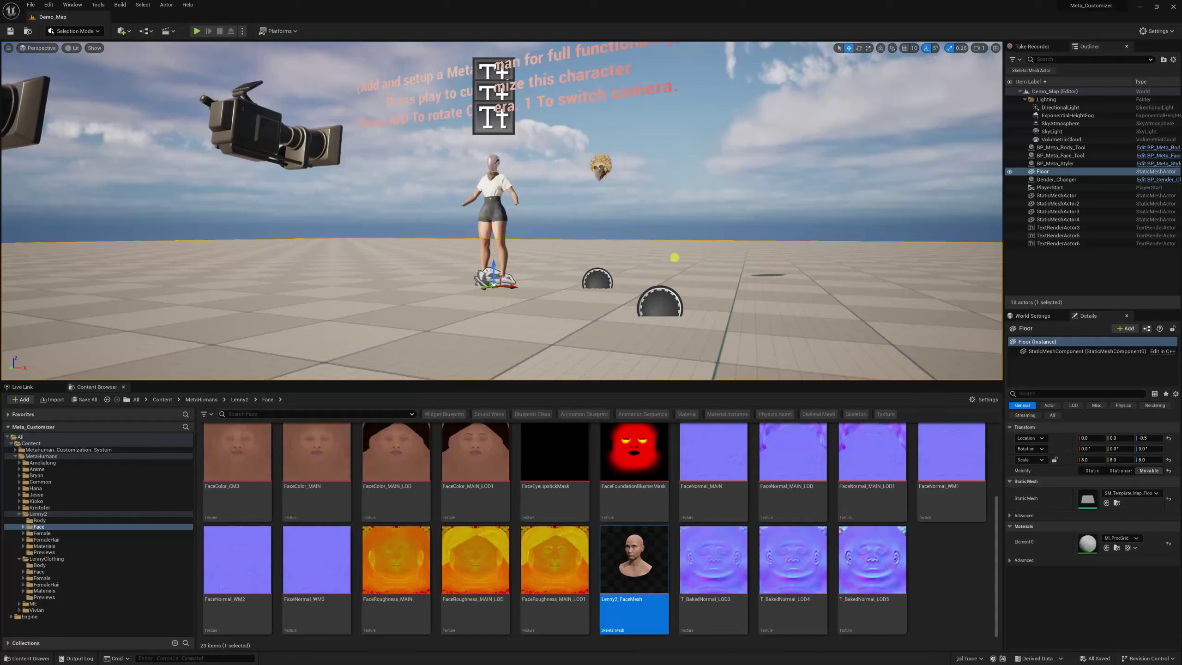
Enlarge the Demo_Map level viewport and switch it to immersive full-screen with F11.
drag(800, 385, 797, 483)
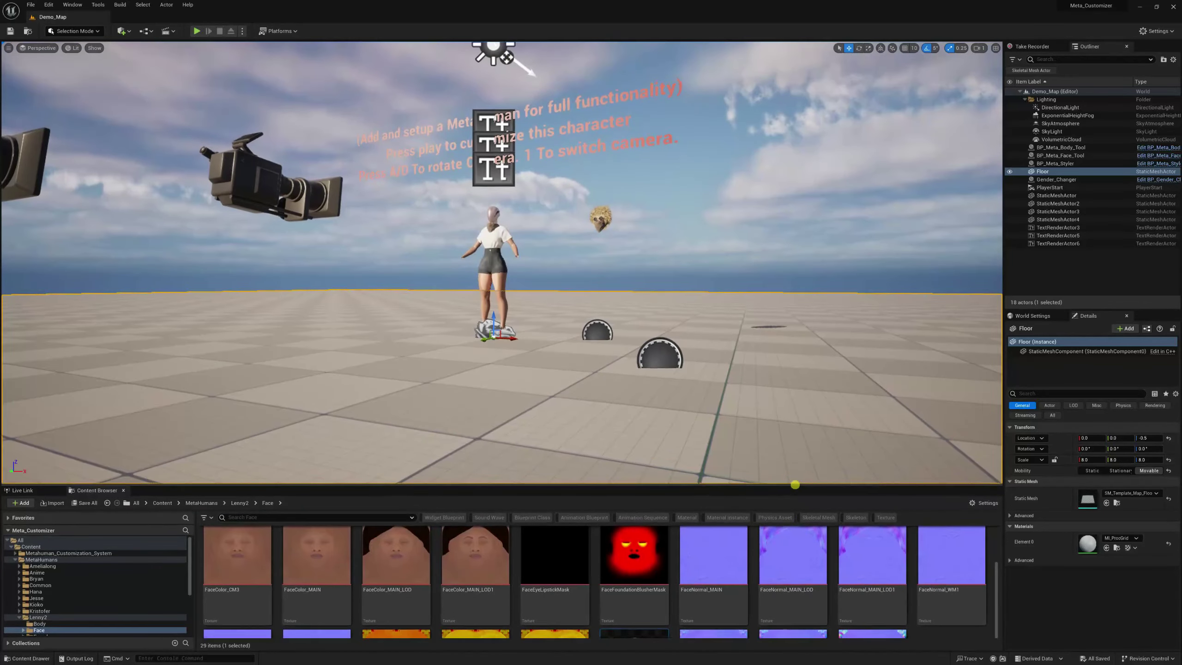
scroll(757, 338, down, 3)
key(F11)
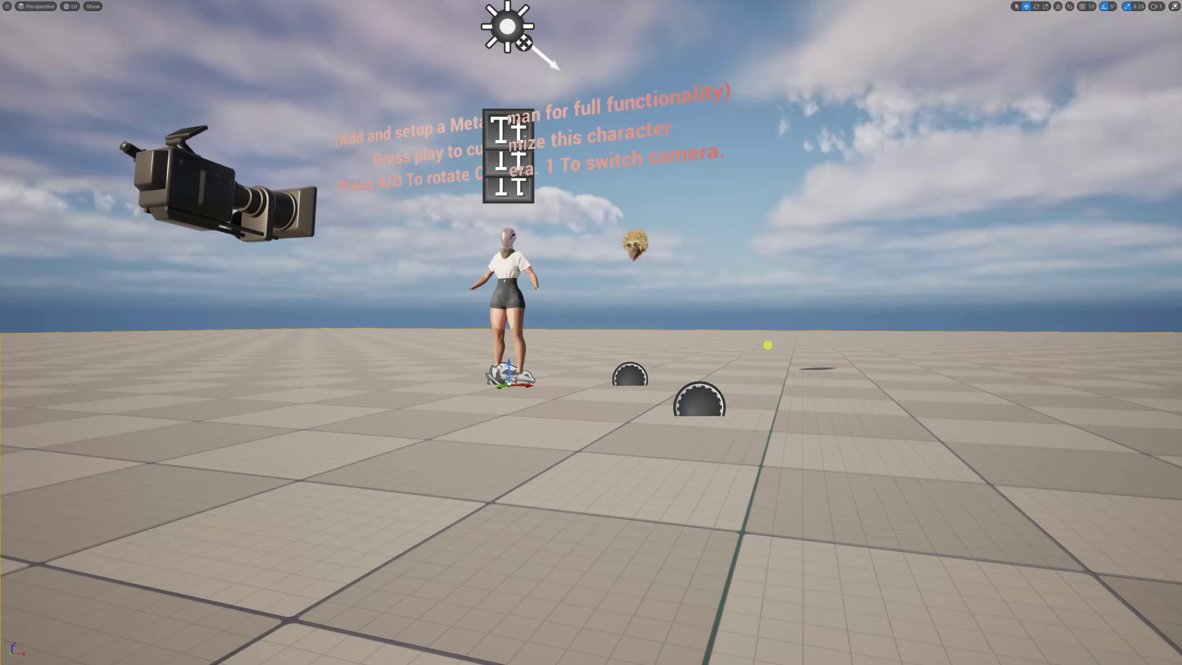
Start Play-in-Editor with Alt+P.
key(alt+p)
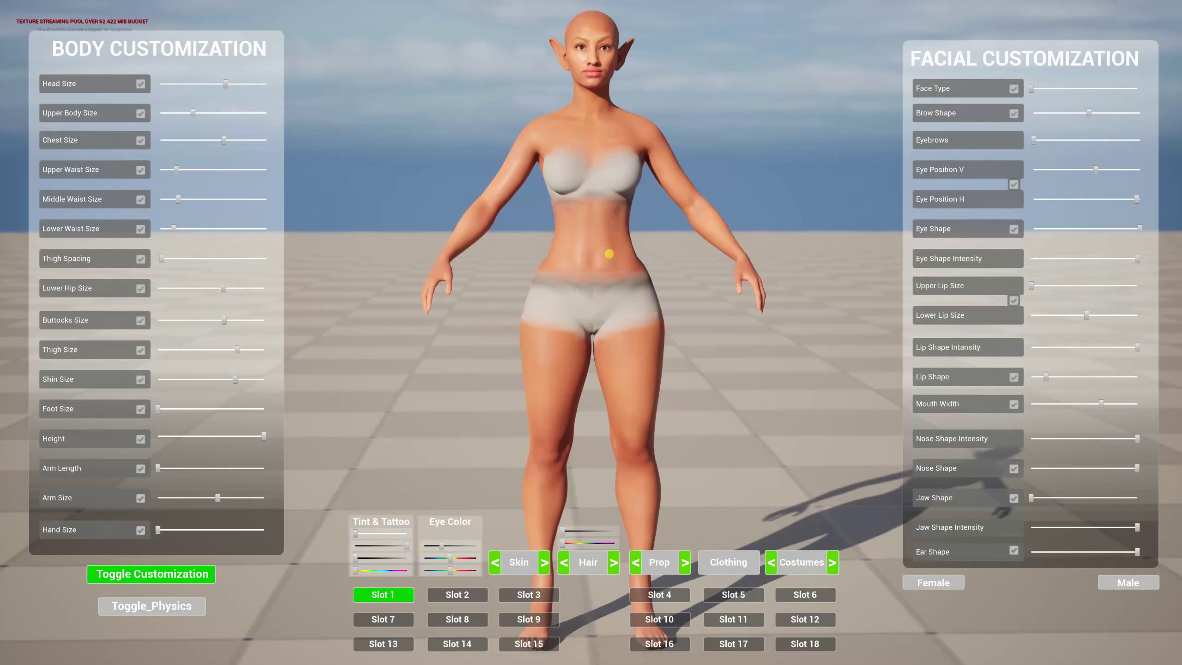
Zoom the camera onto the character's face, drag the Face Type slider, and orbit around it.
click(609, 254)
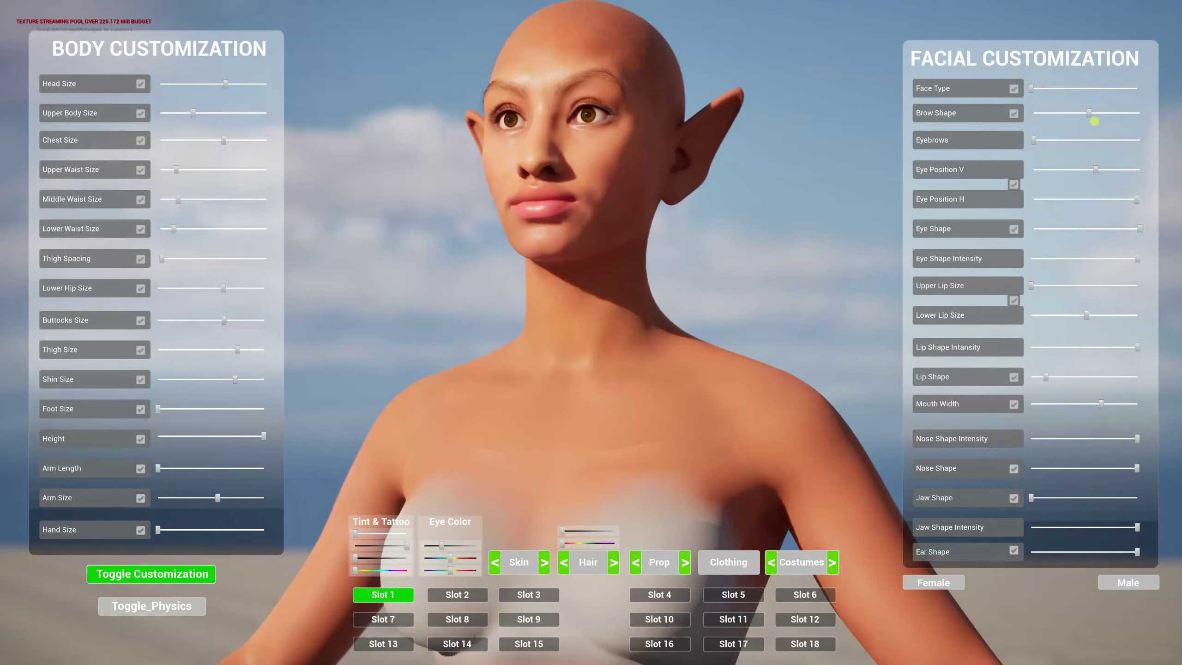
click(1033, 88)
drag(1033, 89, 1018, 109)
drag(852, 151, 948, 179)
drag(1031, 88, 1116, 88)
drag(698, 487, 572, 488)
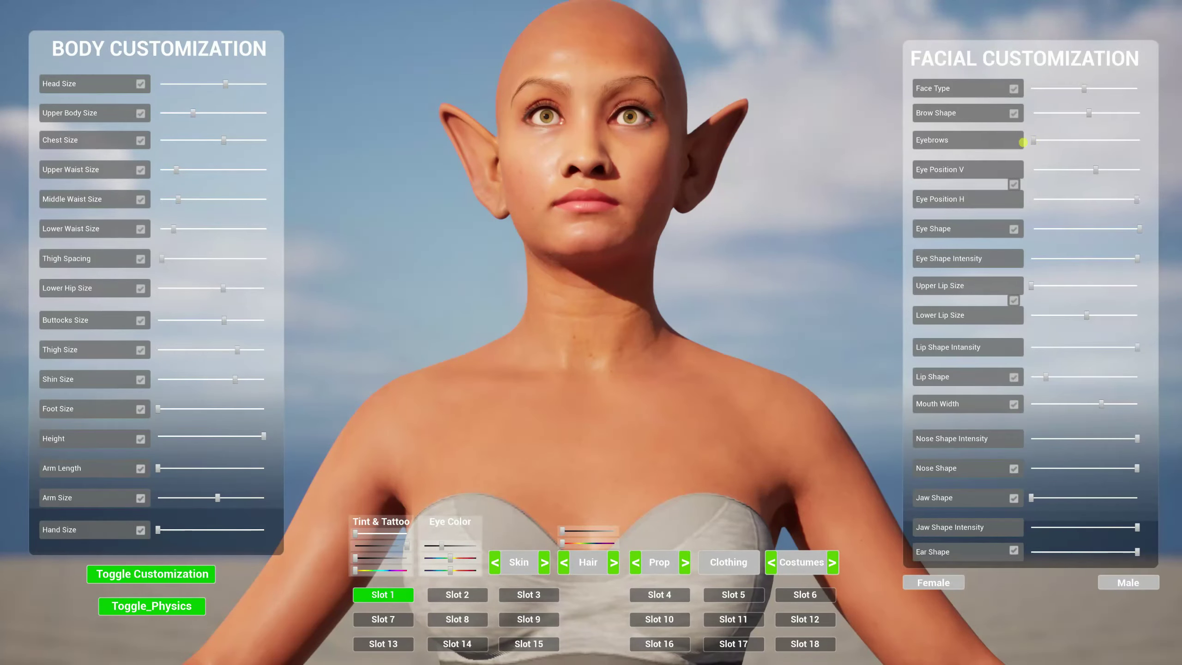
Adjust the Eye Shape and skin tint sliders, then stop the play session with Escape.
click(1137, 229)
drag(1116, 228, 1006, 219)
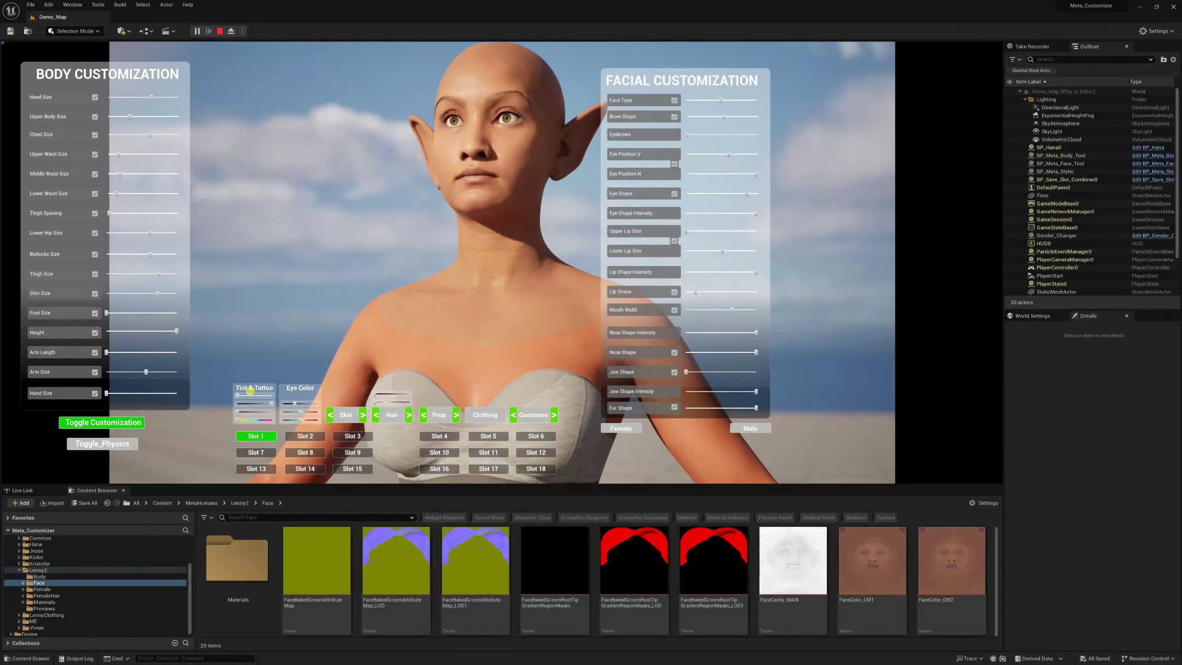
drag(250, 390, 236, 397)
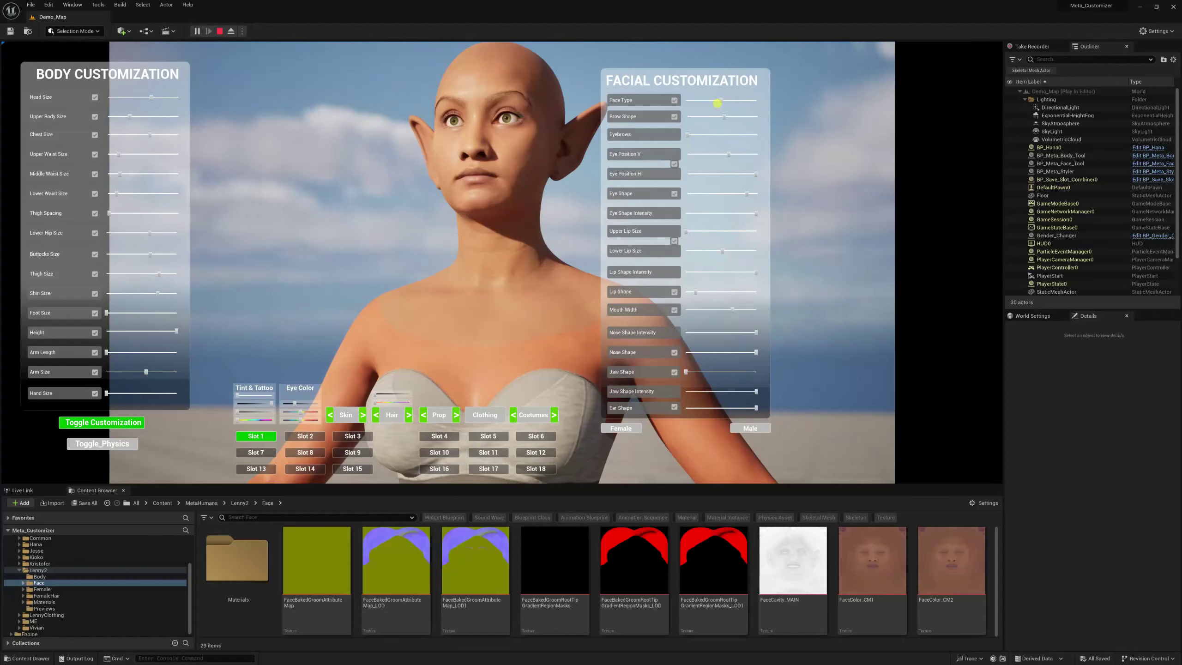
drag(721, 100, 723, 99)
key(Escape)
right_click(499, 295)
Open the Hana folder in the Content Browser and select the BP_Hana blueprint.
scroll(37, 596, up, 3)
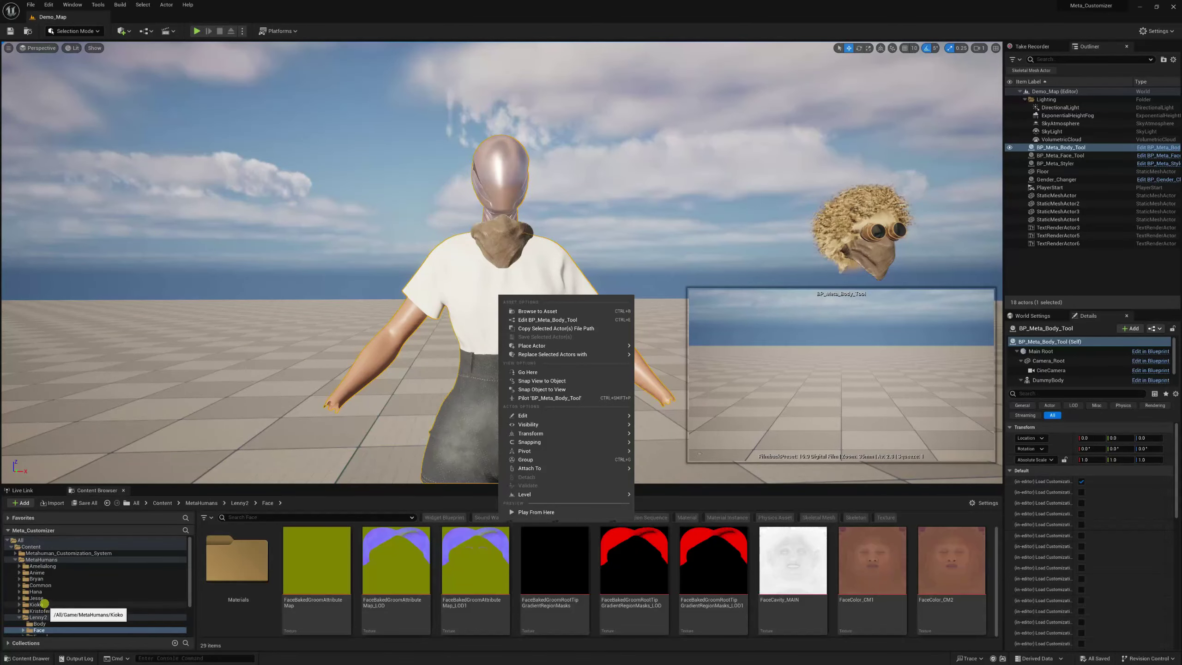
click(37, 591)
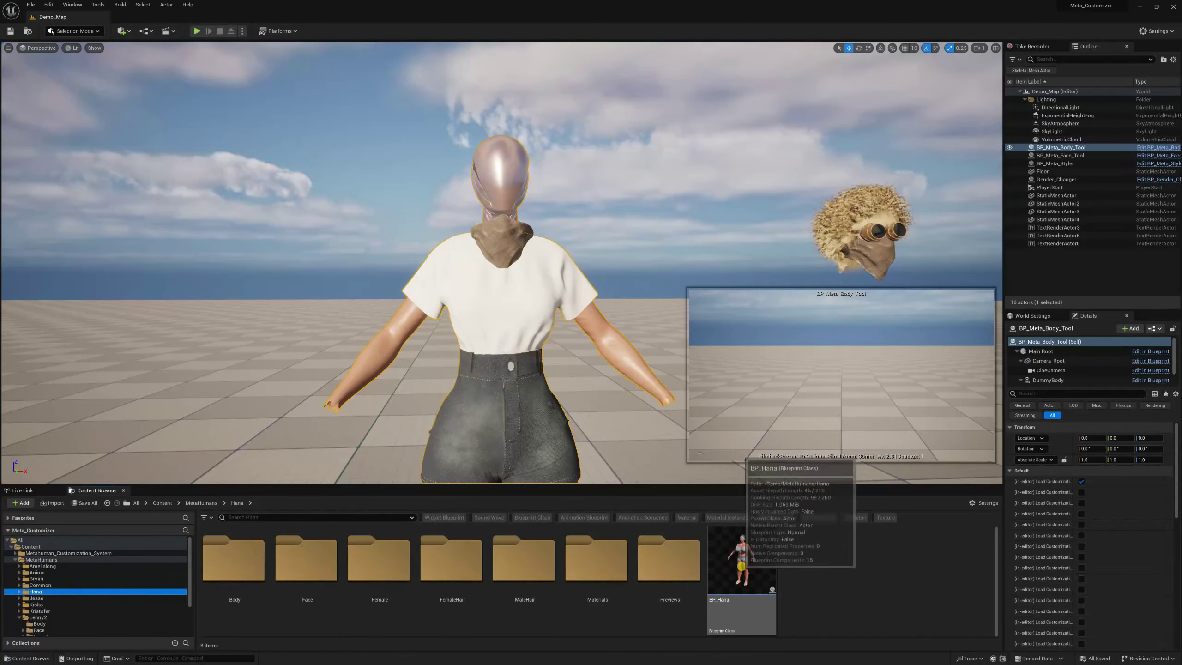
click(734, 564)
Open BP_Hana, maximize its editor, and pan the Event Graph to the Eye Brow Grooms group.
double_click(766, 569)
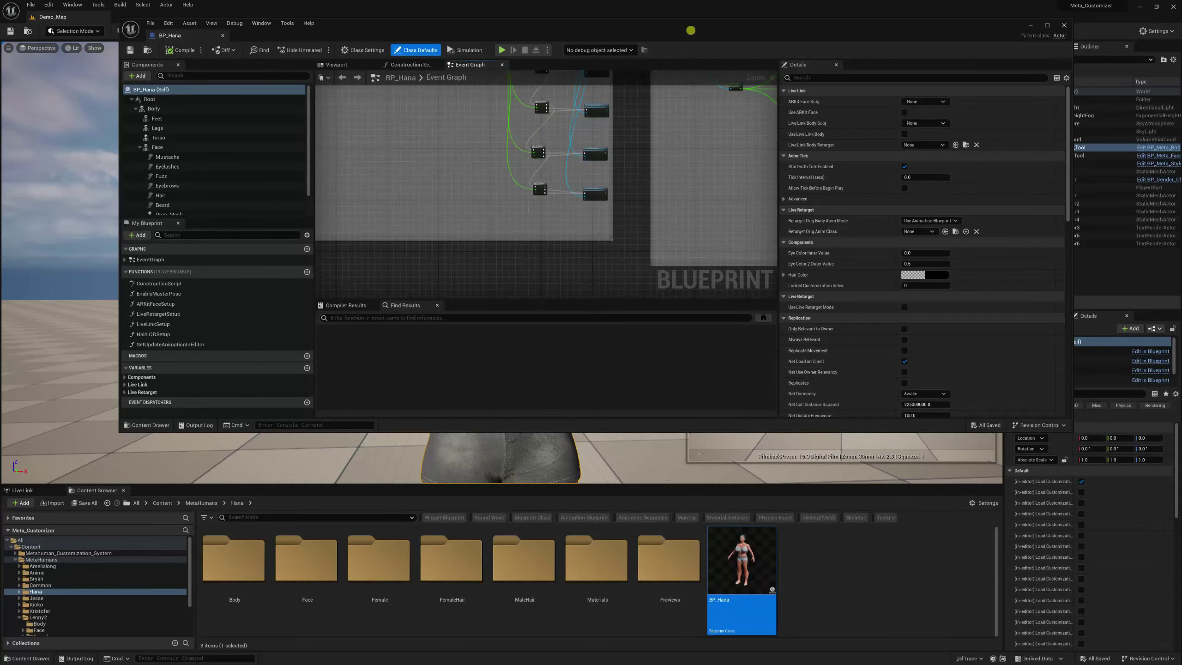
drag(691, 31, 668, 100)
double_click(668, 100)
scroll(518, 344, down, 4)
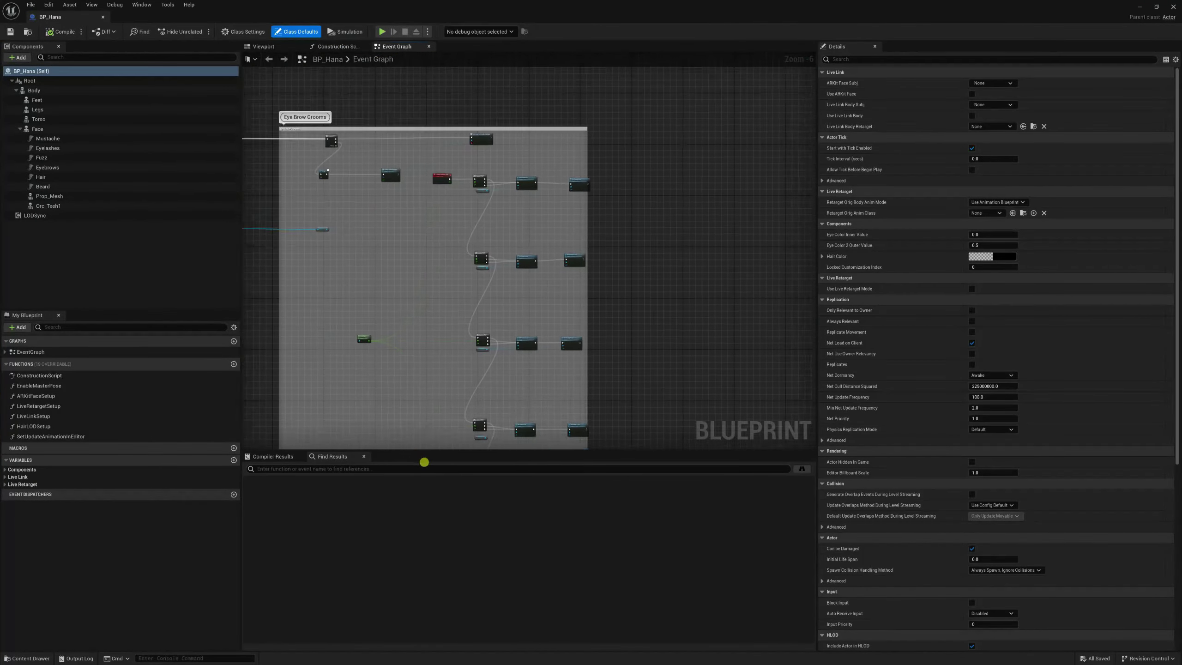
scroll(538, 225, up, 4)
scroll(538, 226, up, 2)
scroll(417, 259, down, 5)
right_drag(396, 280, 515, 321)
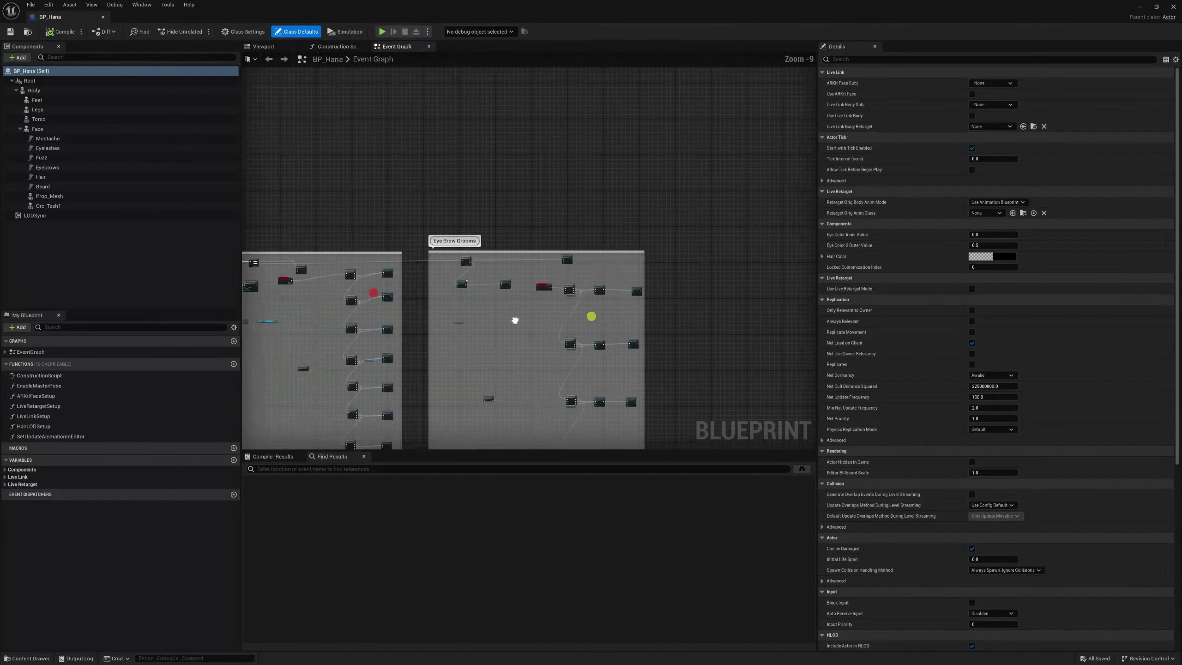